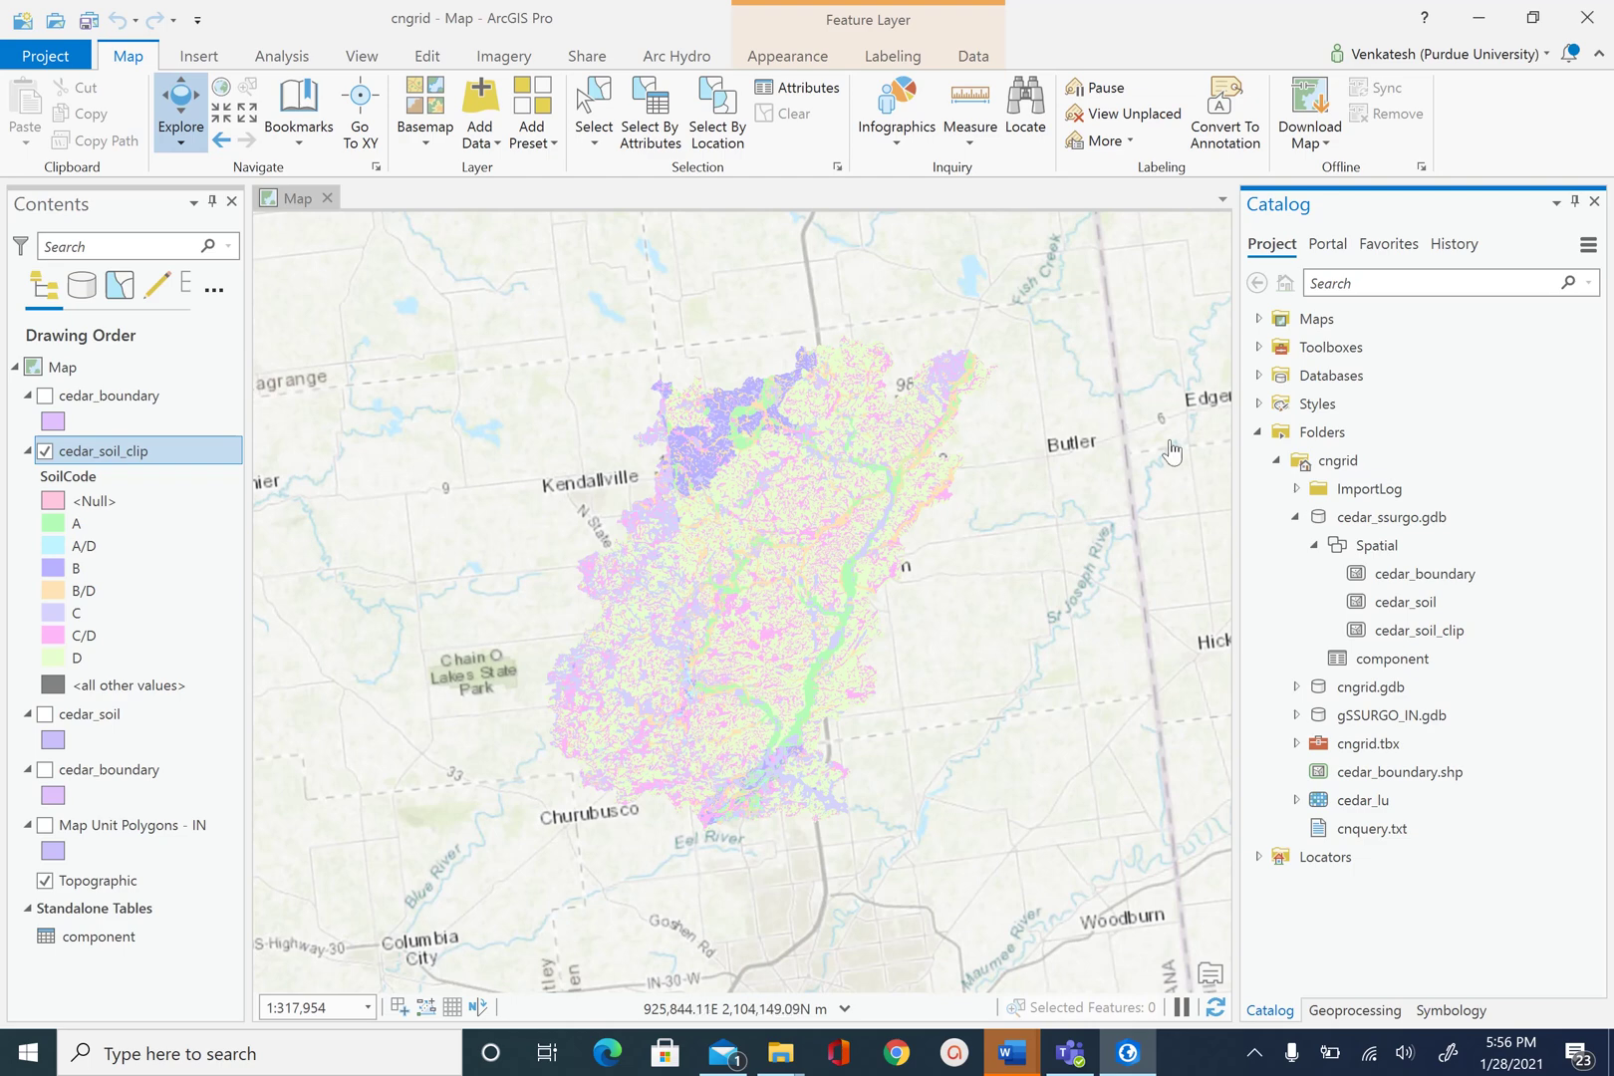
Drag the cedar_lu raster from the cngrid folder onto the map as the top layer.
mouse_move(1370, 809)
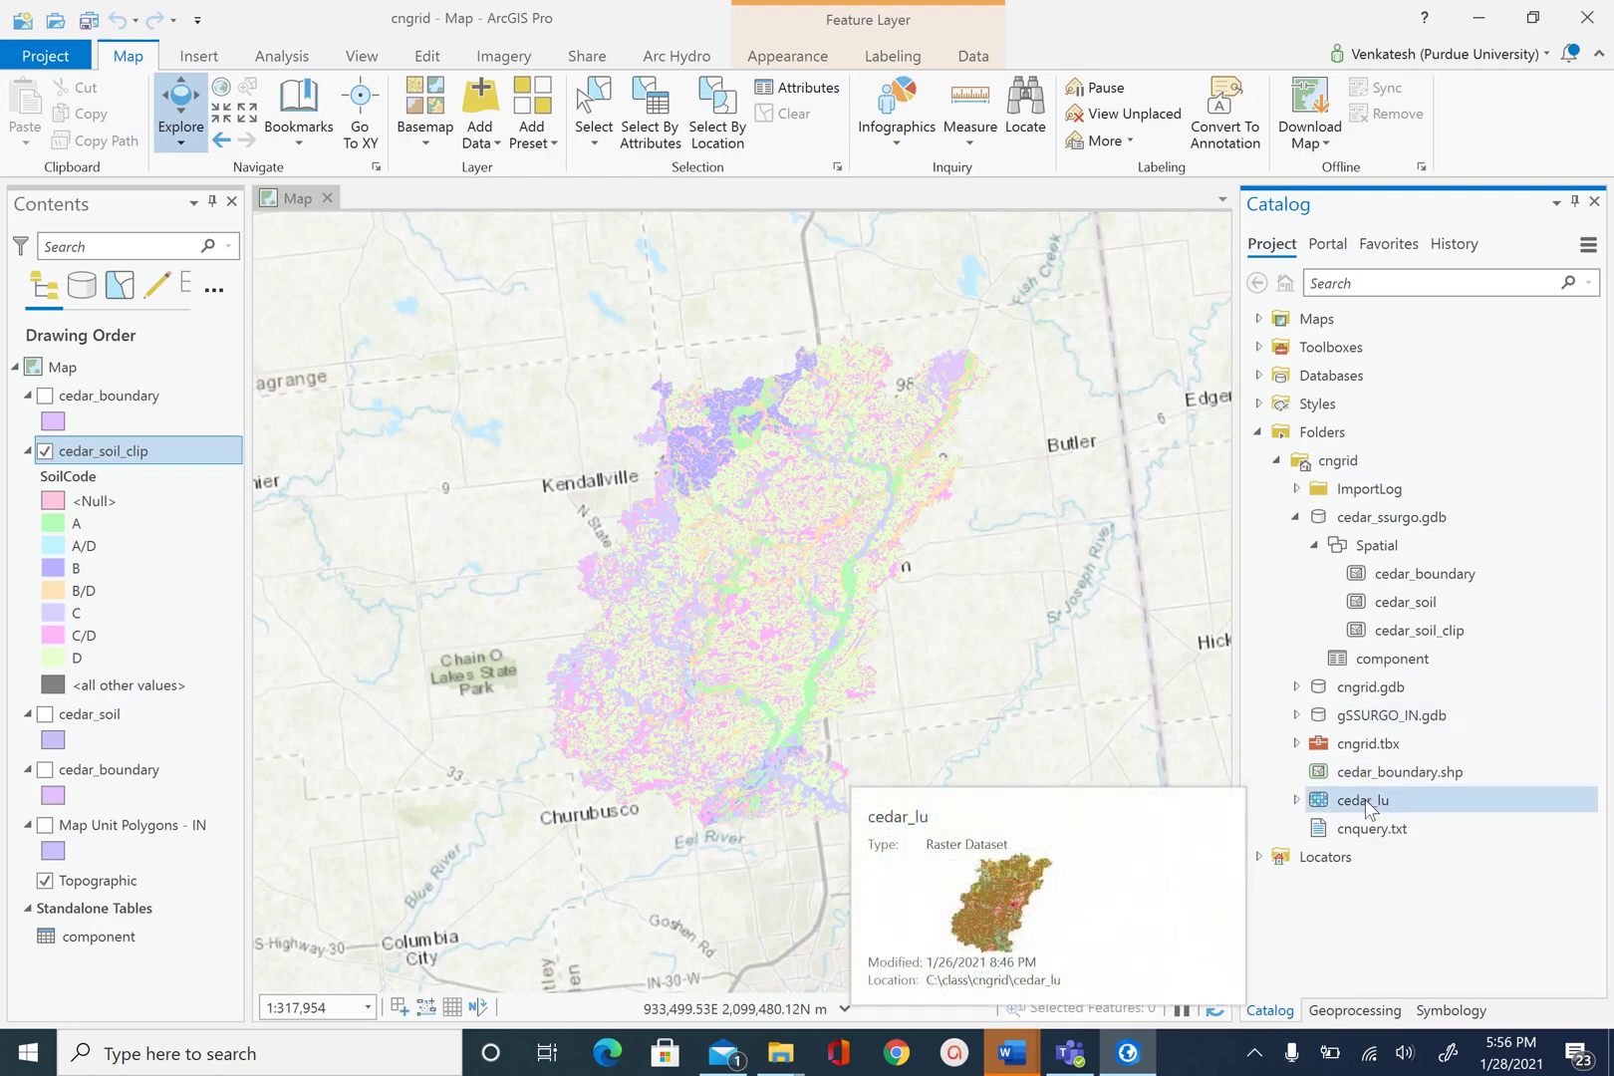
mouse_move(1369, 809)
left_mouse_down()
mouse_move(427, 507)
mouse_move(173, 345)
mouse_move(162, 363)
left_mouse_up()
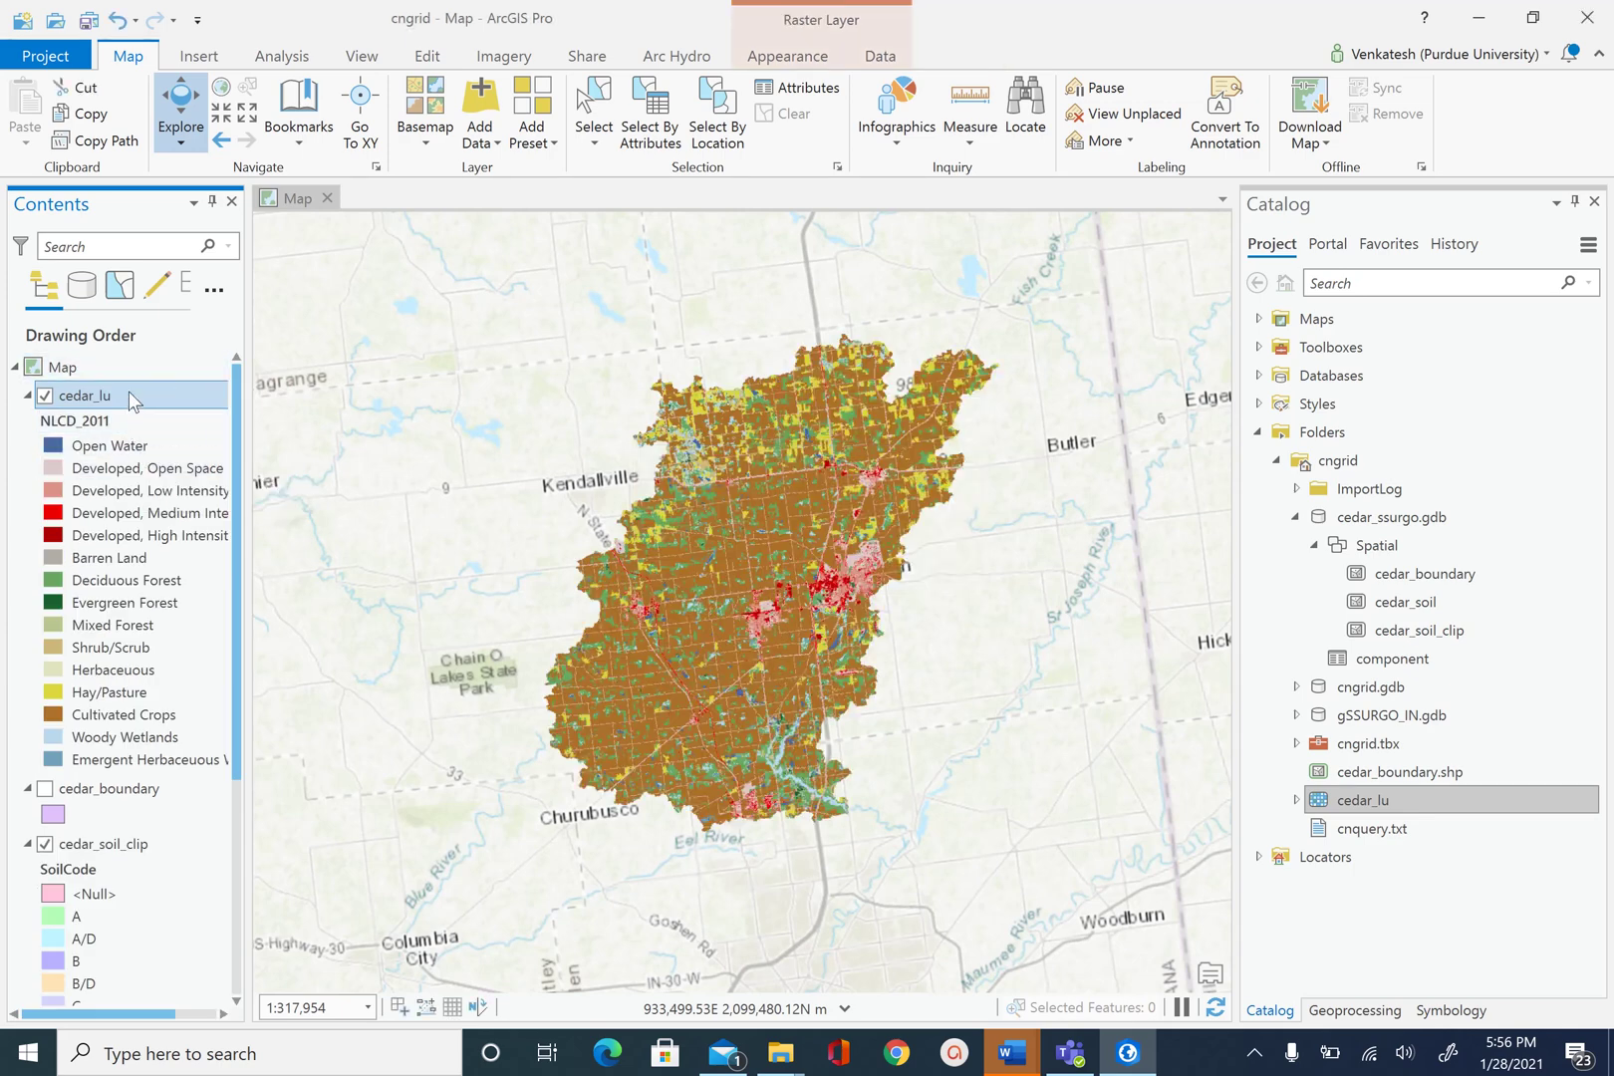
right_click(134, 400)
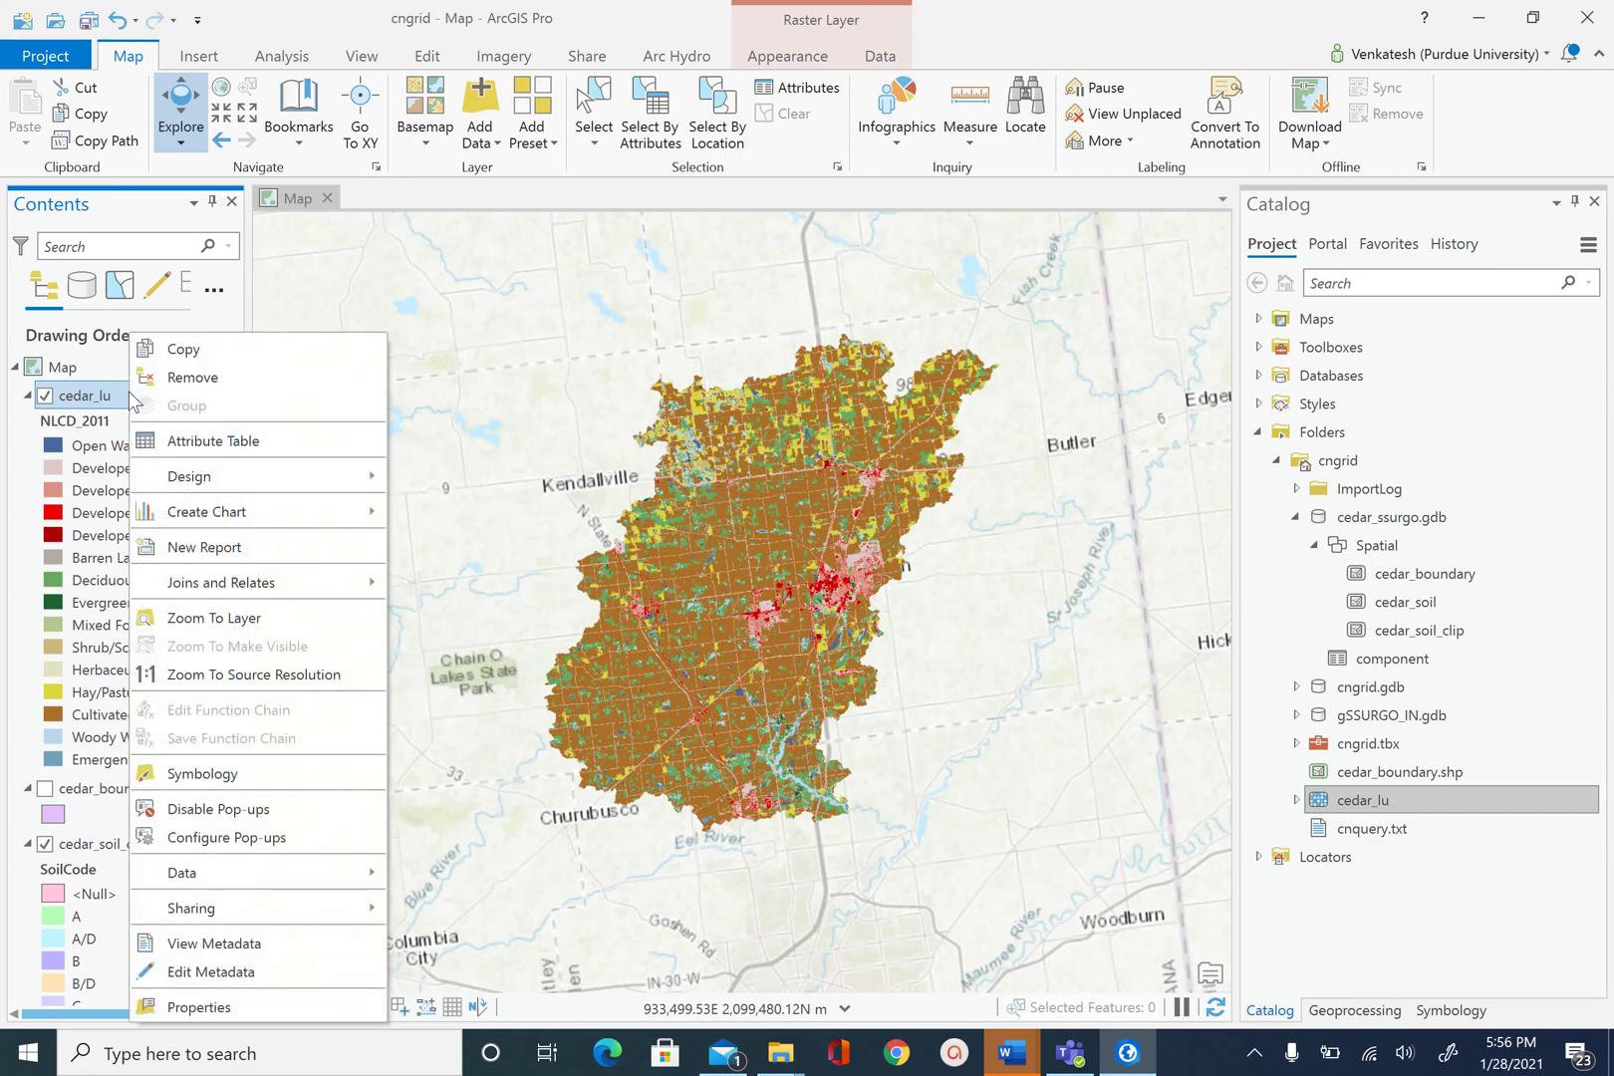
left_click(215, 995)
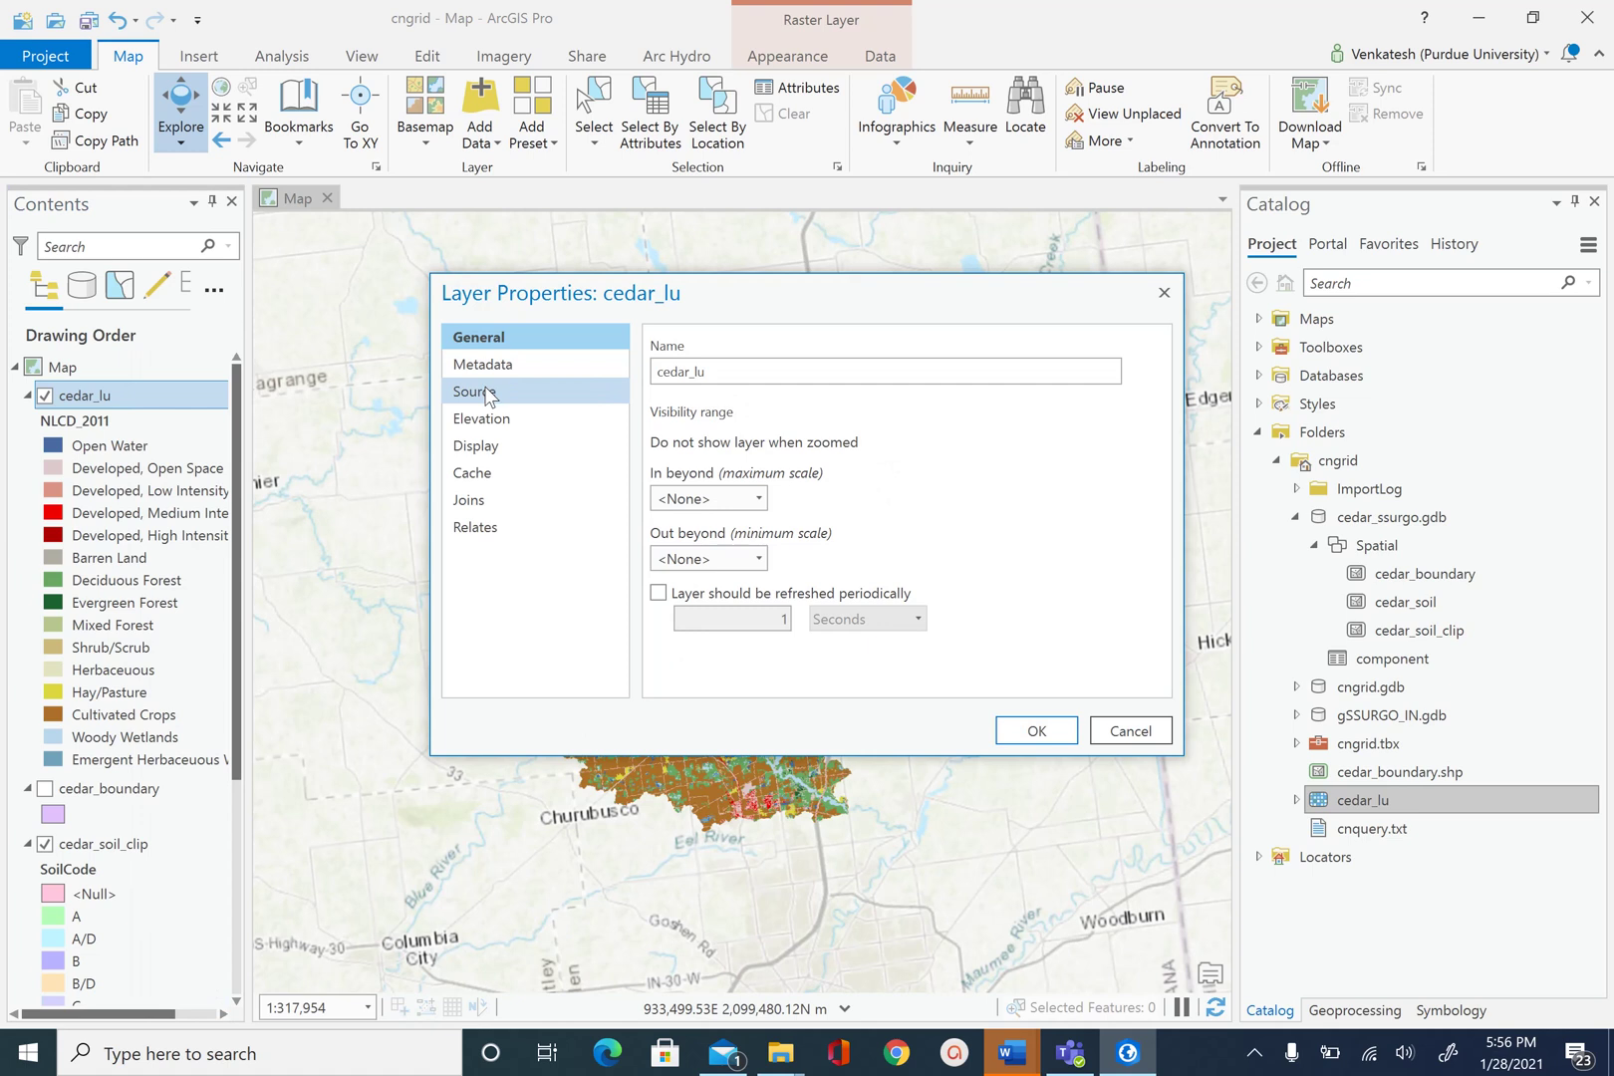
left_click(488, 397)
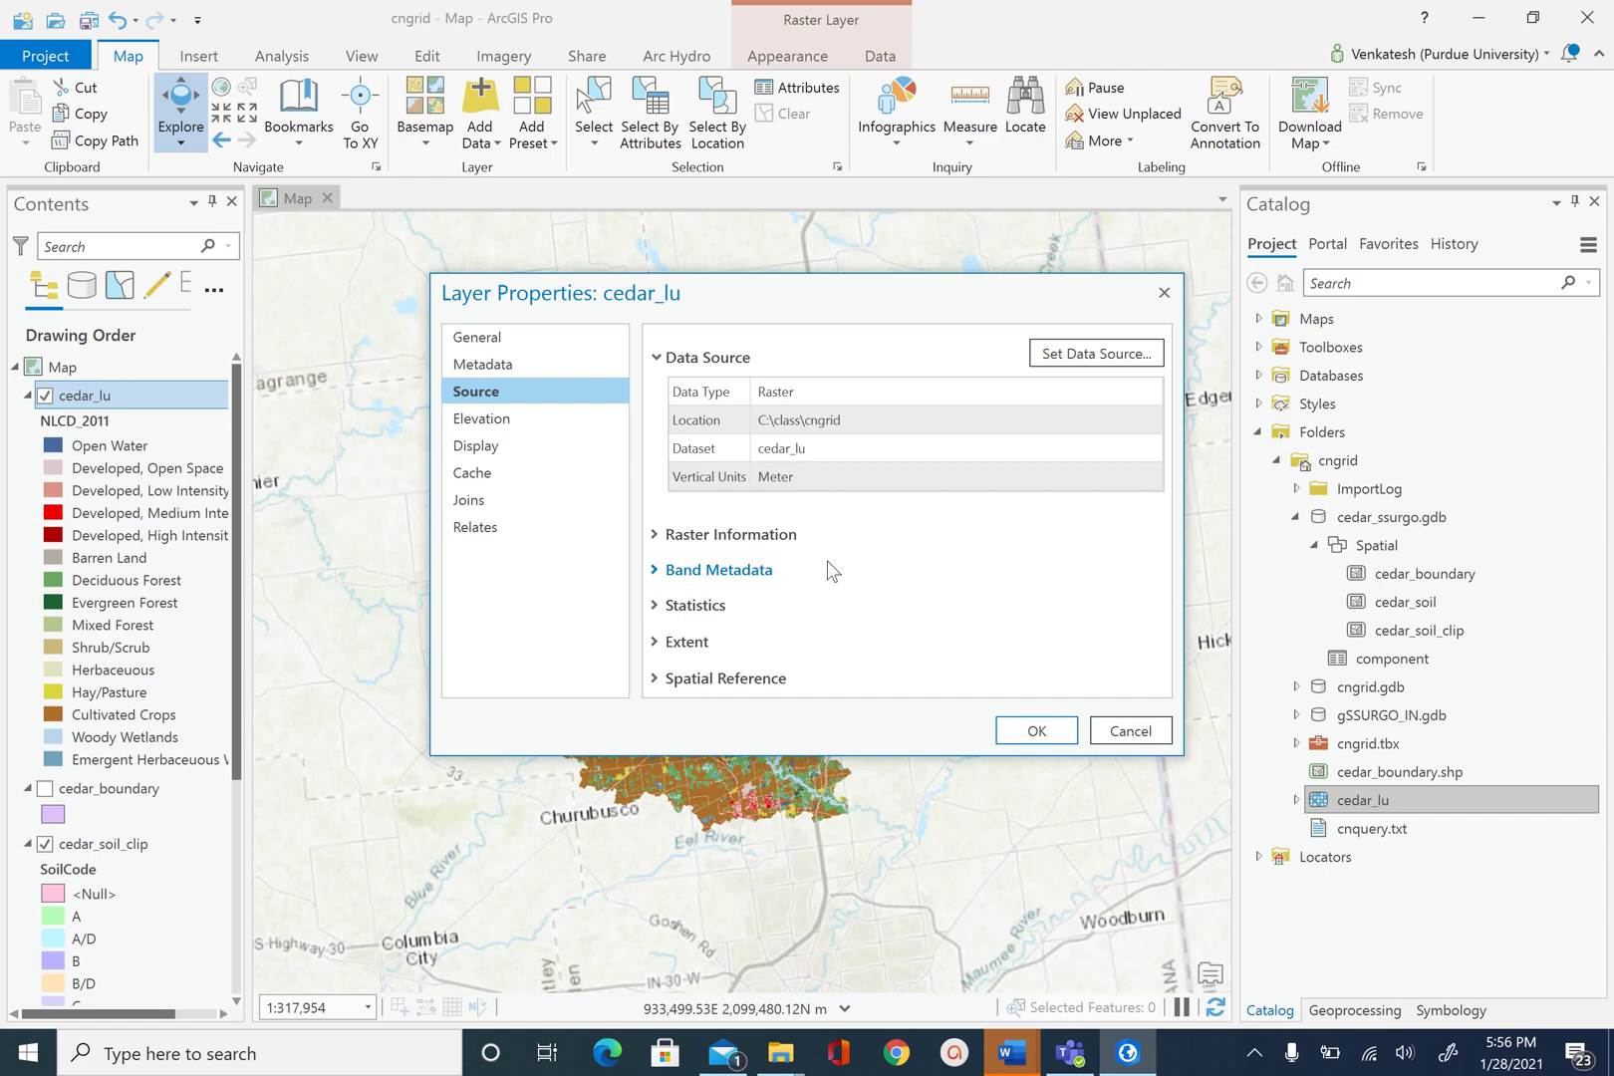
left_click(654, 534)
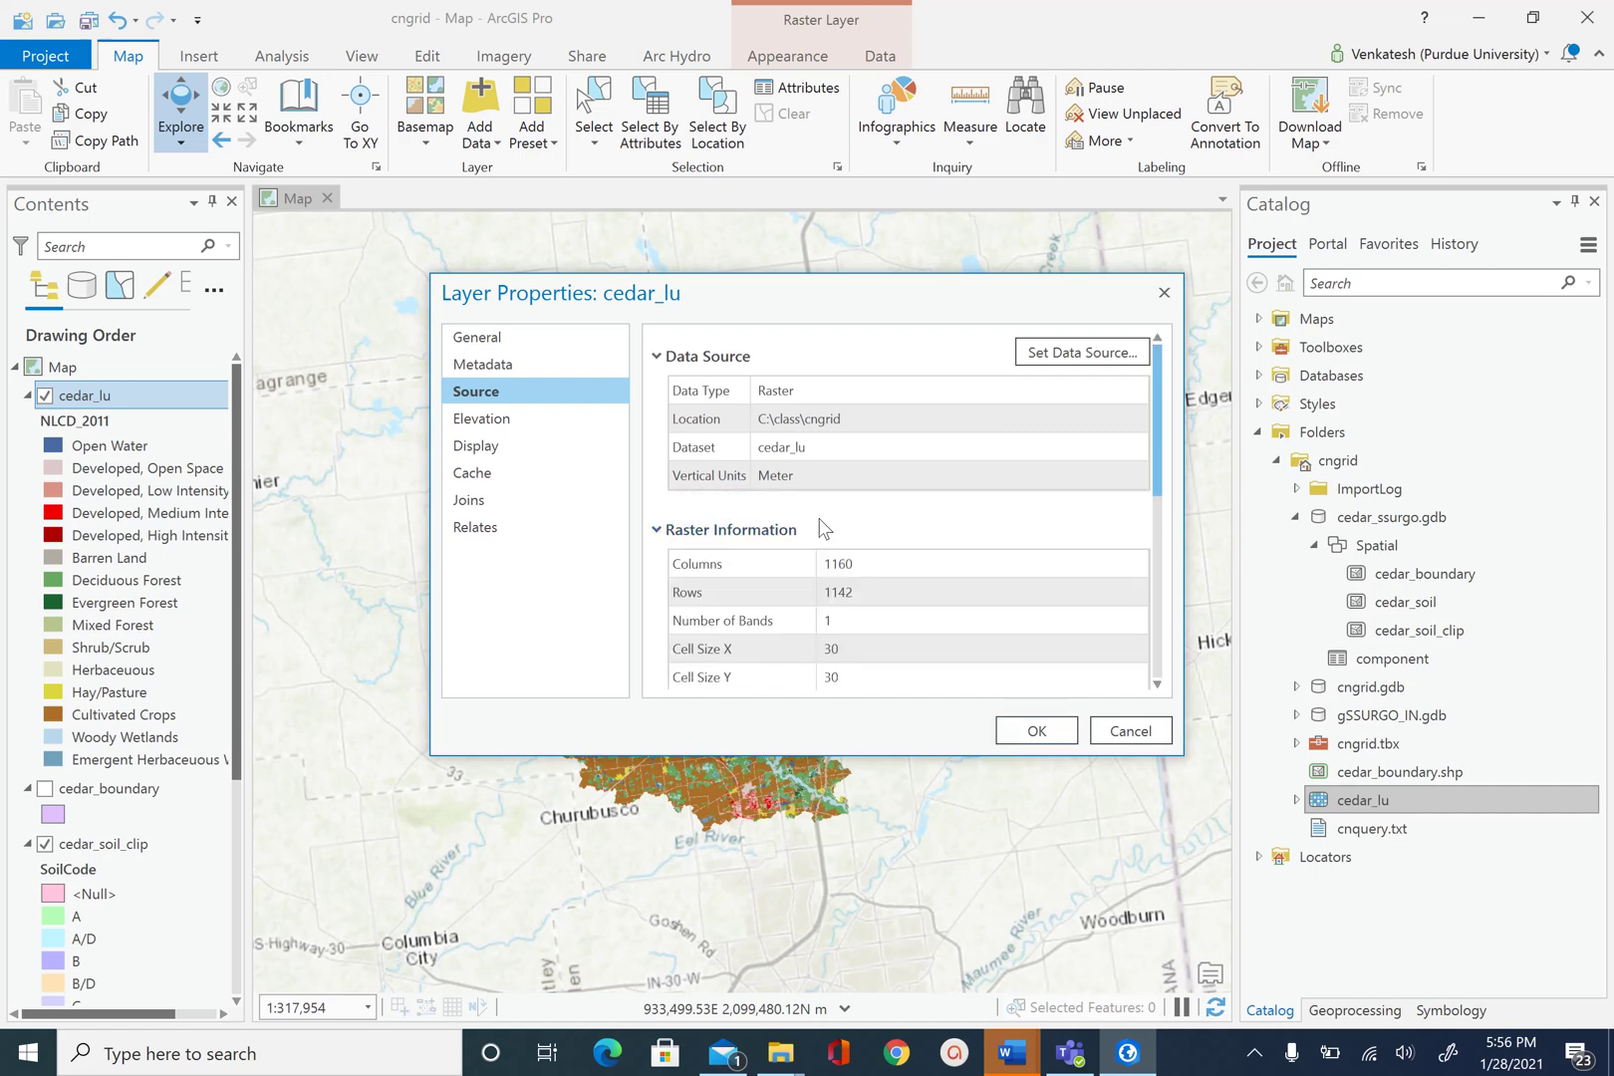
scroll(853, 519, "down", 1)
scroll(852, 519, "down", 3)
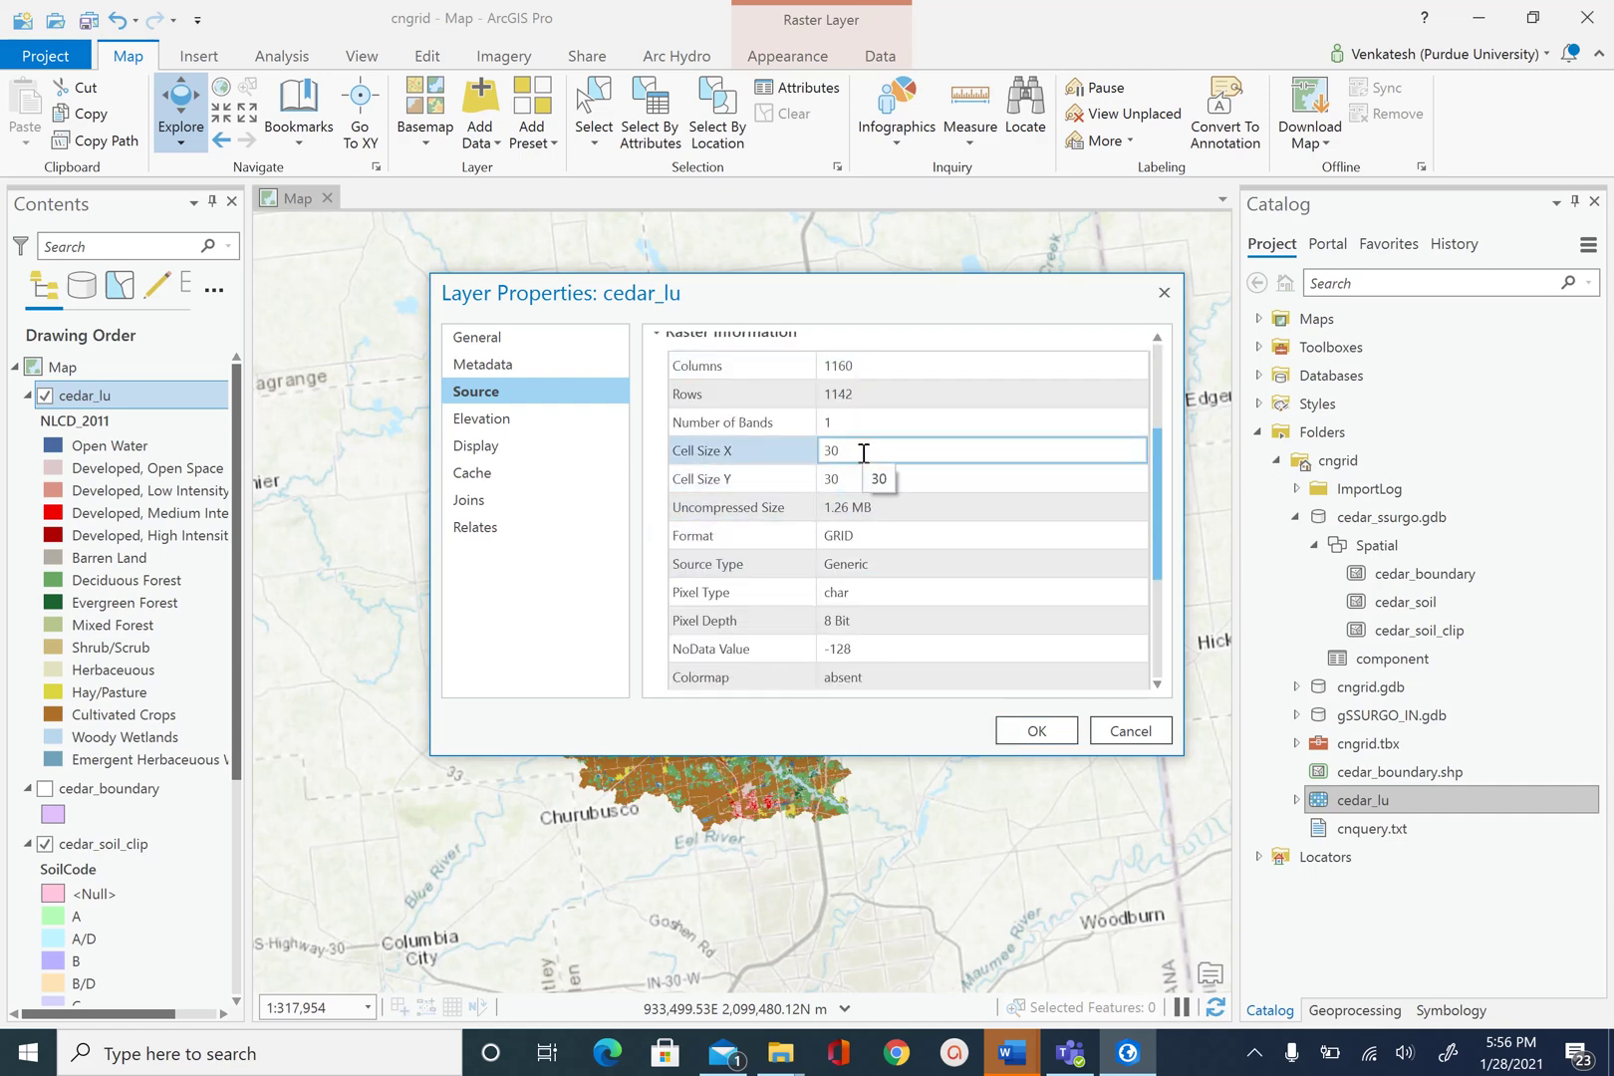
scroll(888, 474, "down", 5)
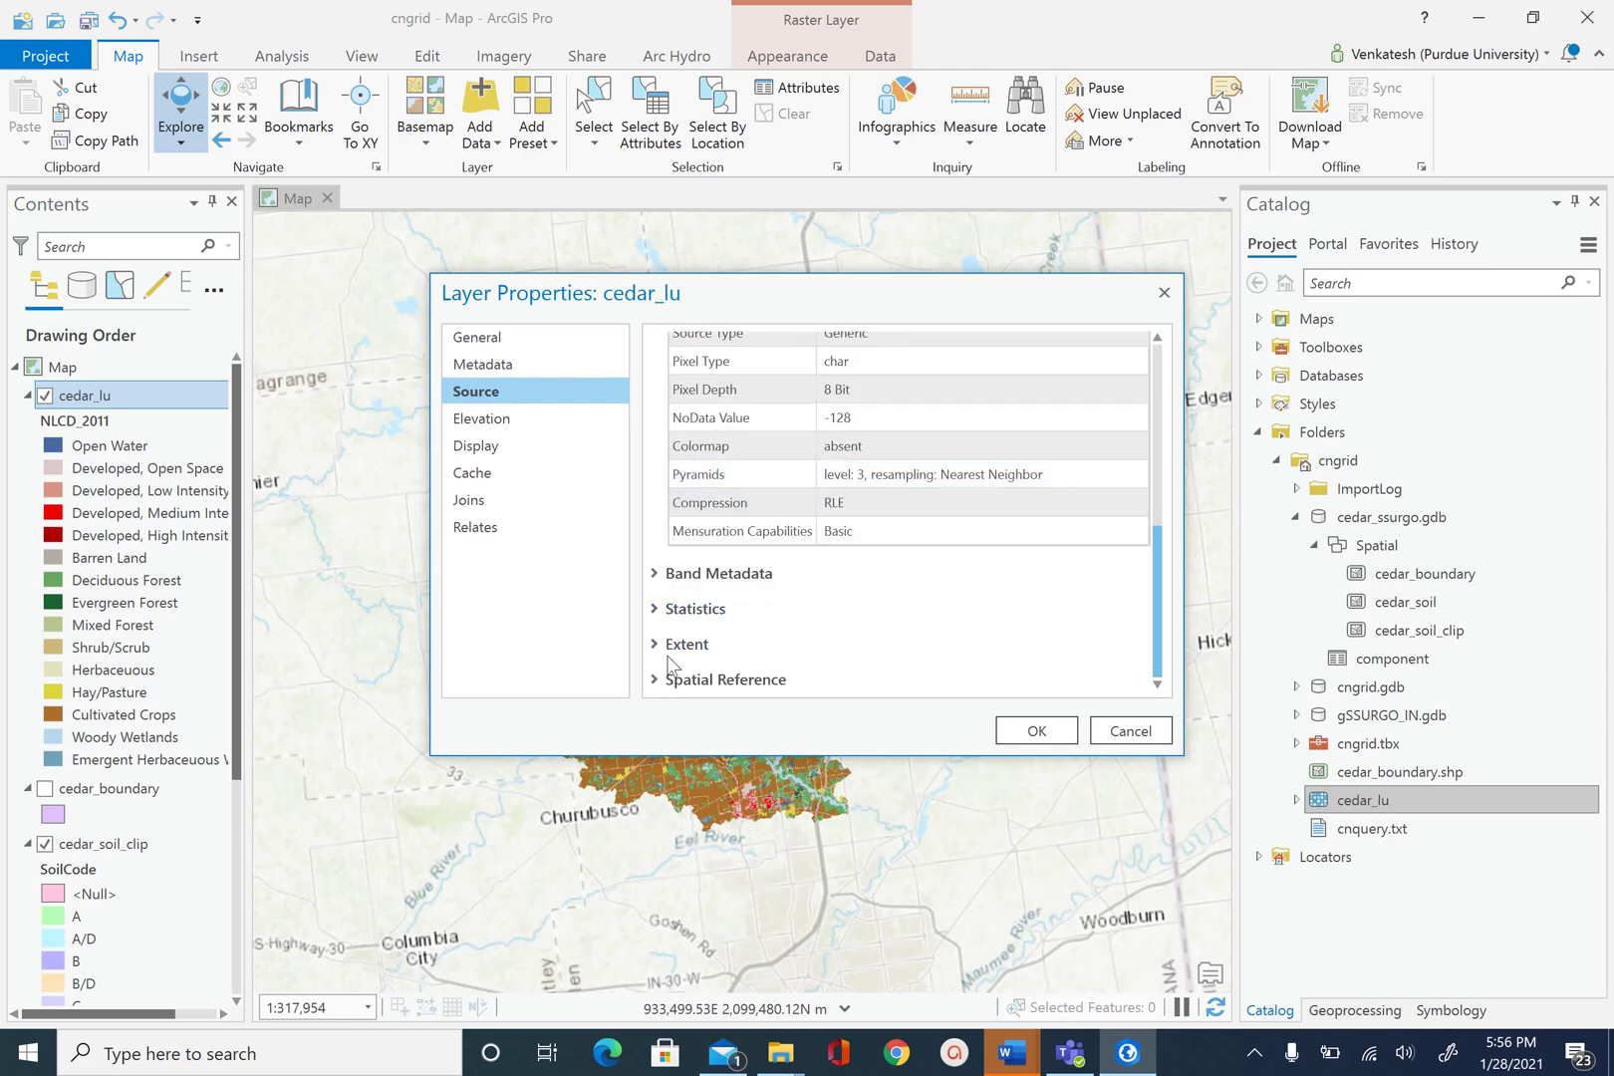
left_click(657, 682)
scroll(937, 627, "down", 3)
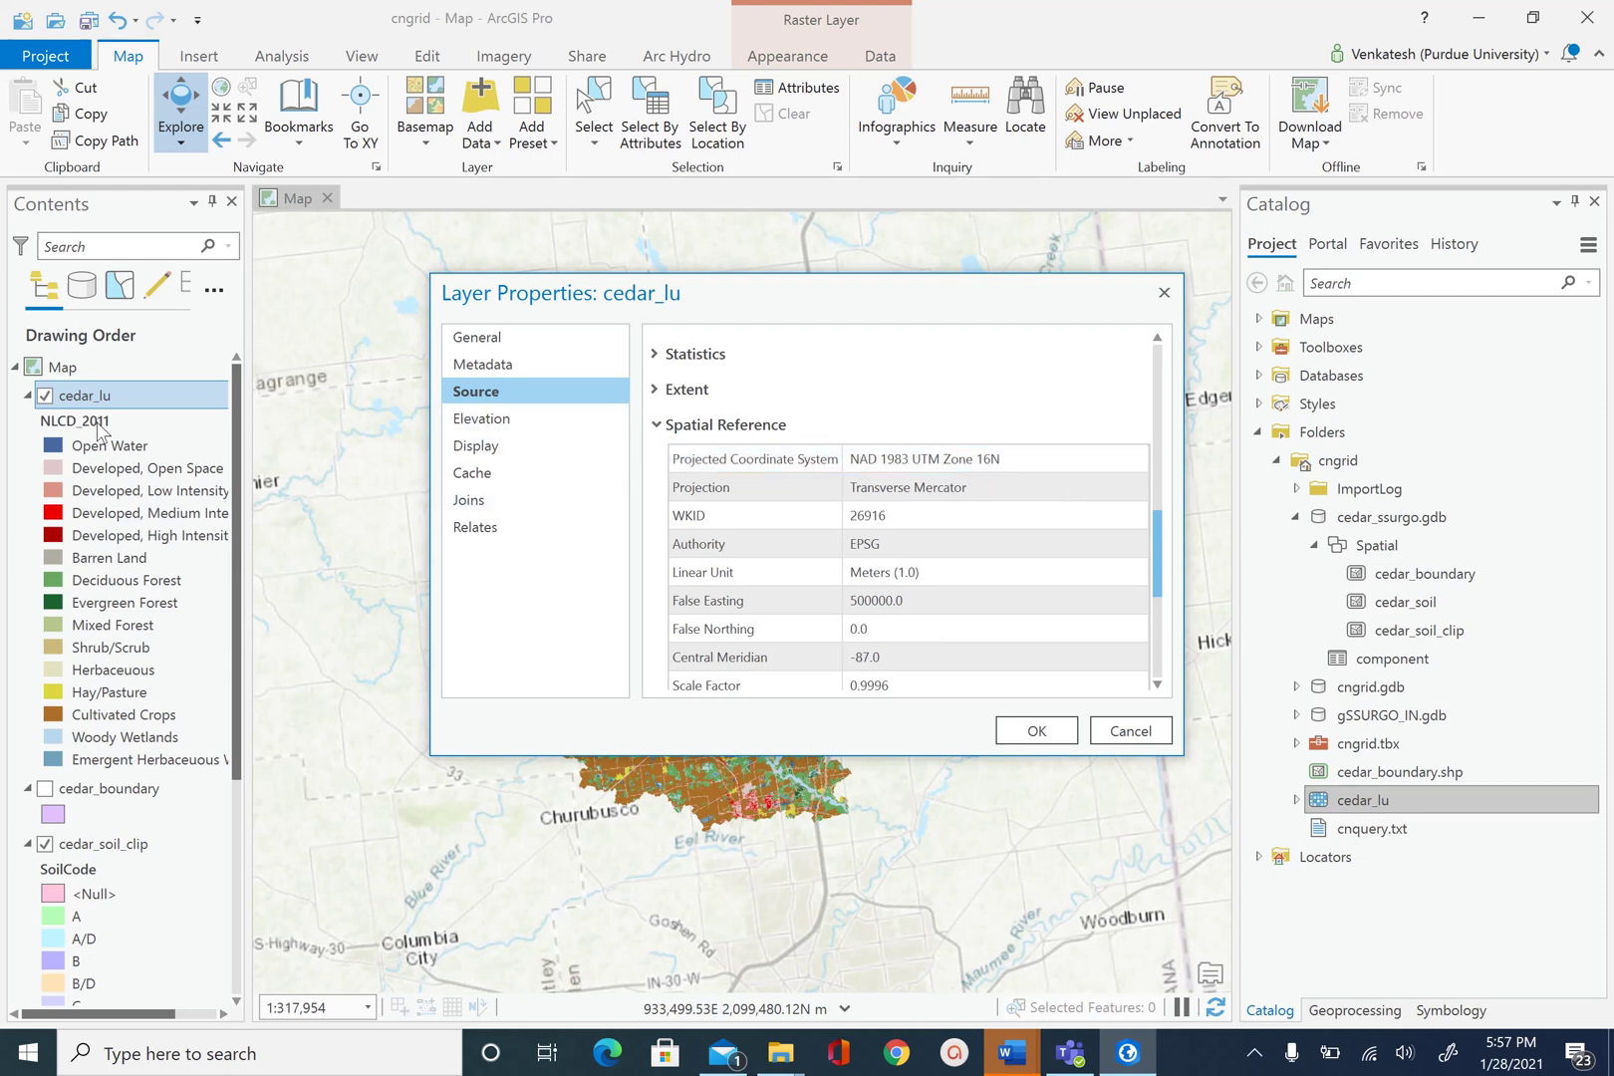
left_click(1032, 734)
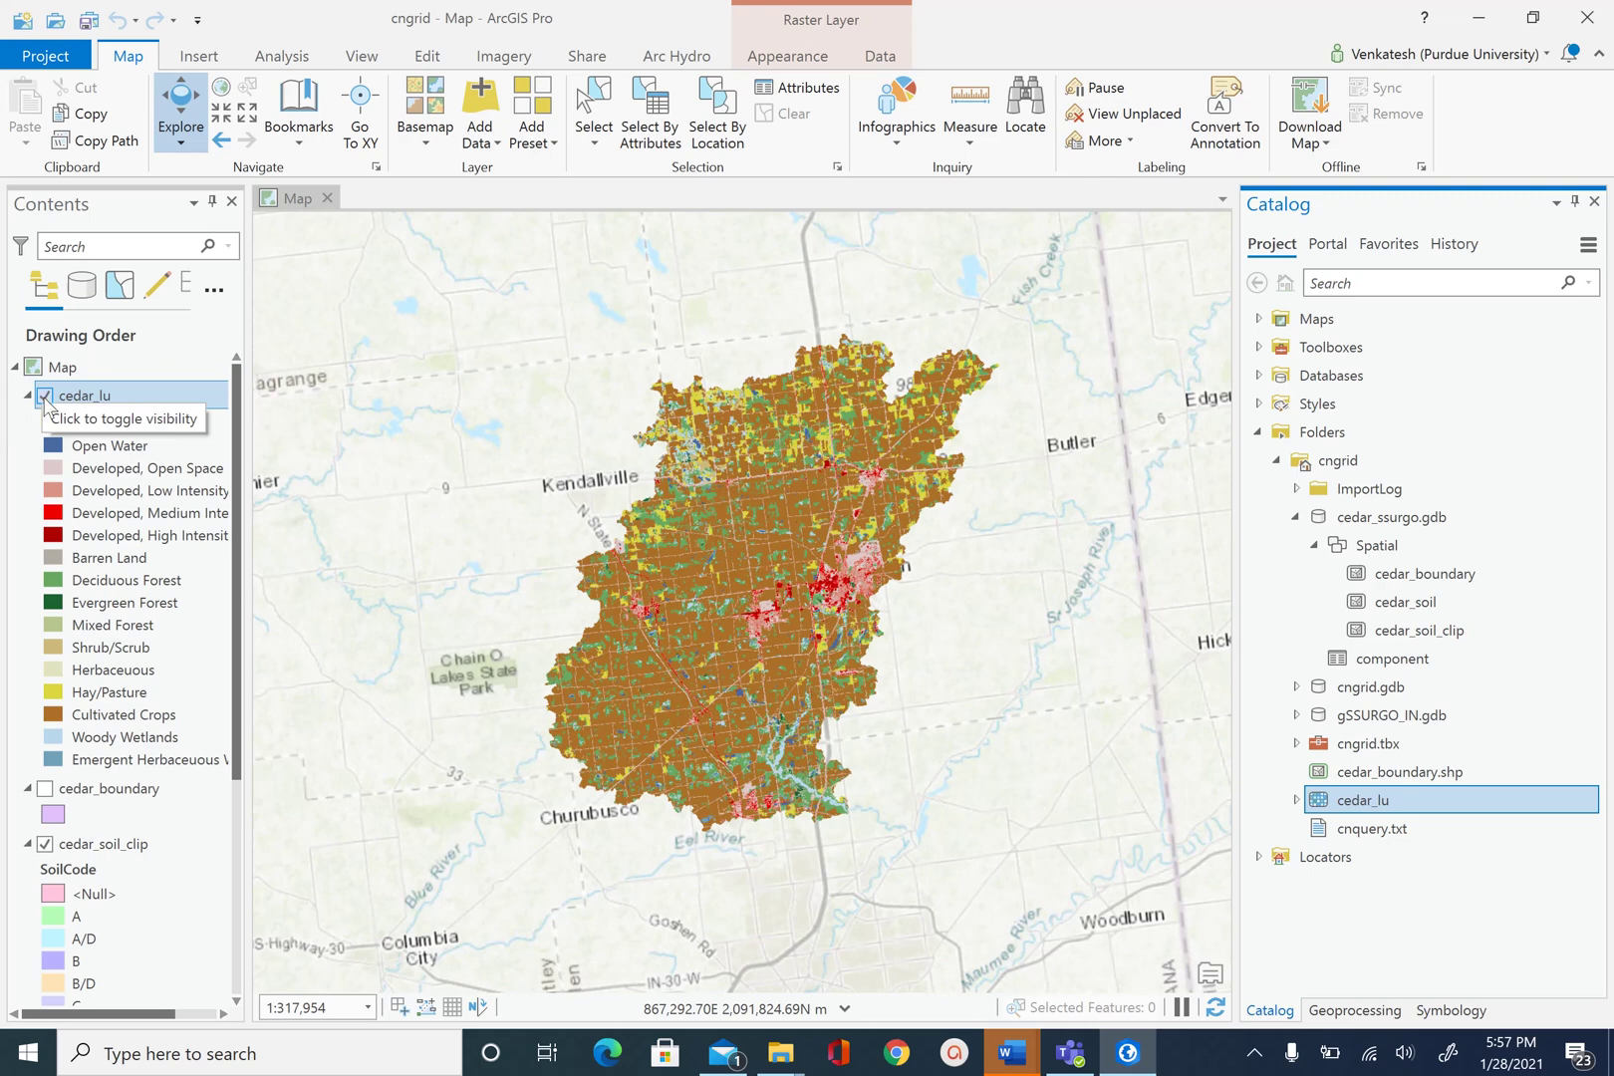
Hide cedar_lu and expand Conversion Tools > To Raster in the Geoprocessing pane.
left_click(44, 396)
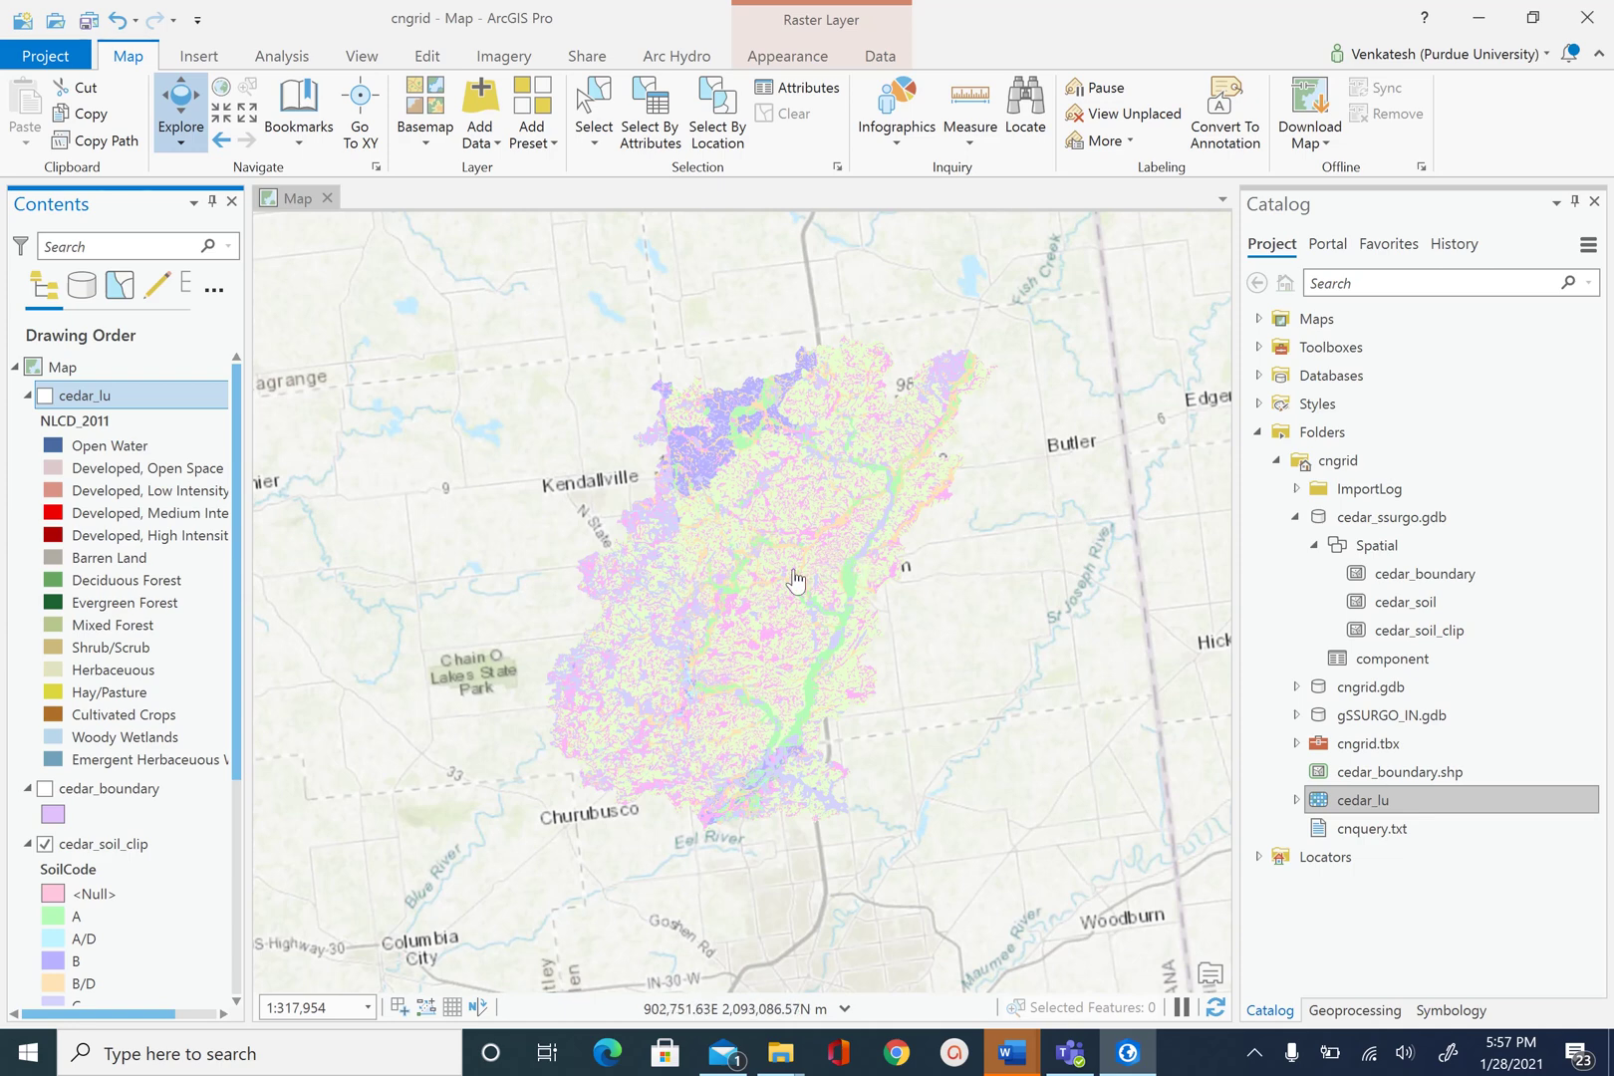
left_click(1353, 1010)
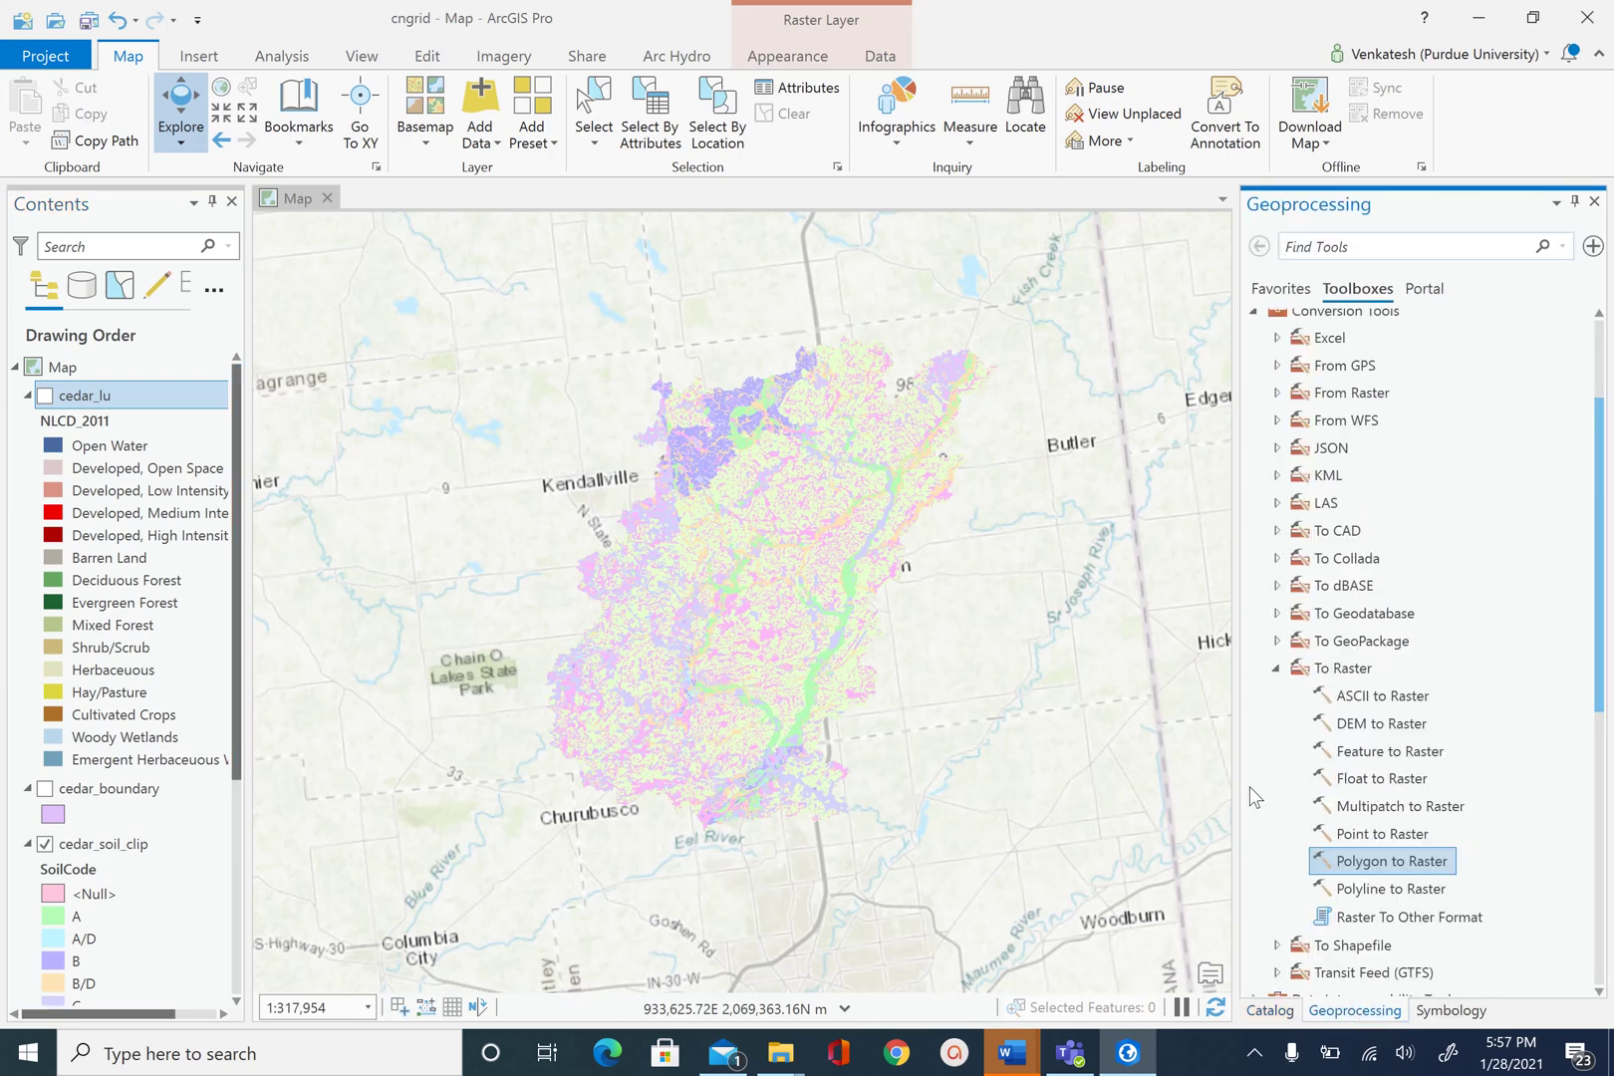
left_click(1275, 667)
scroll(1257, 556, "up", 2)
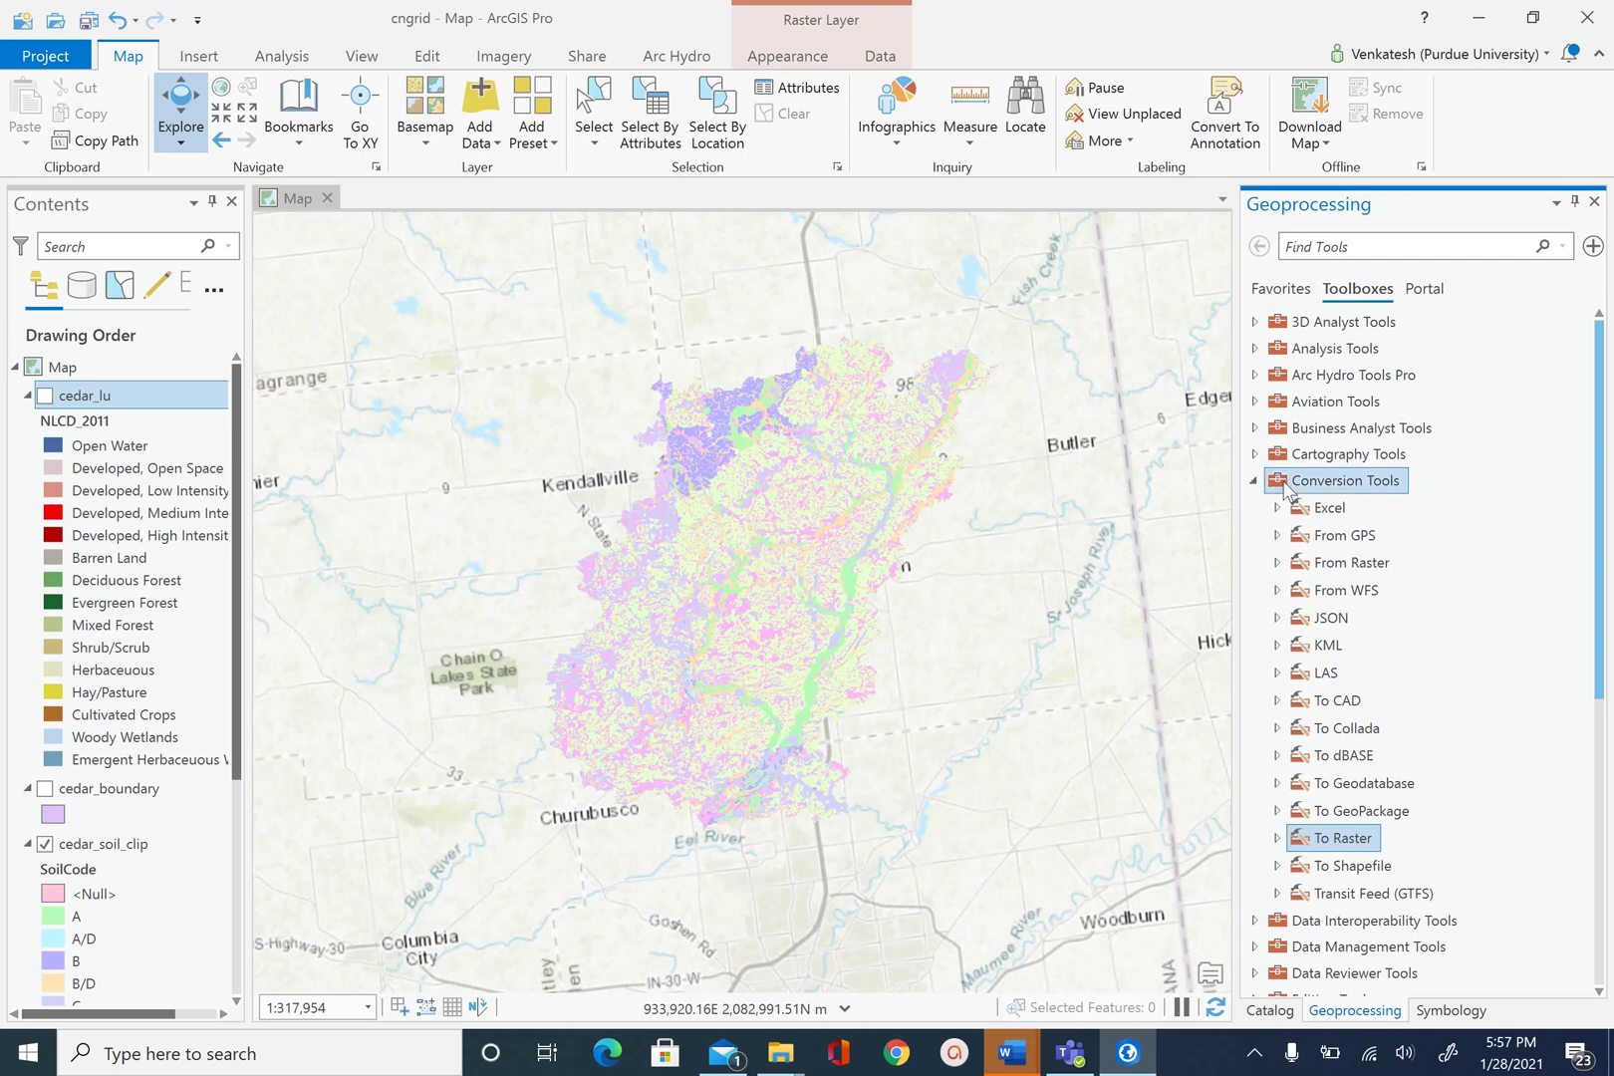
scroll(1435, 500, "down", 3)
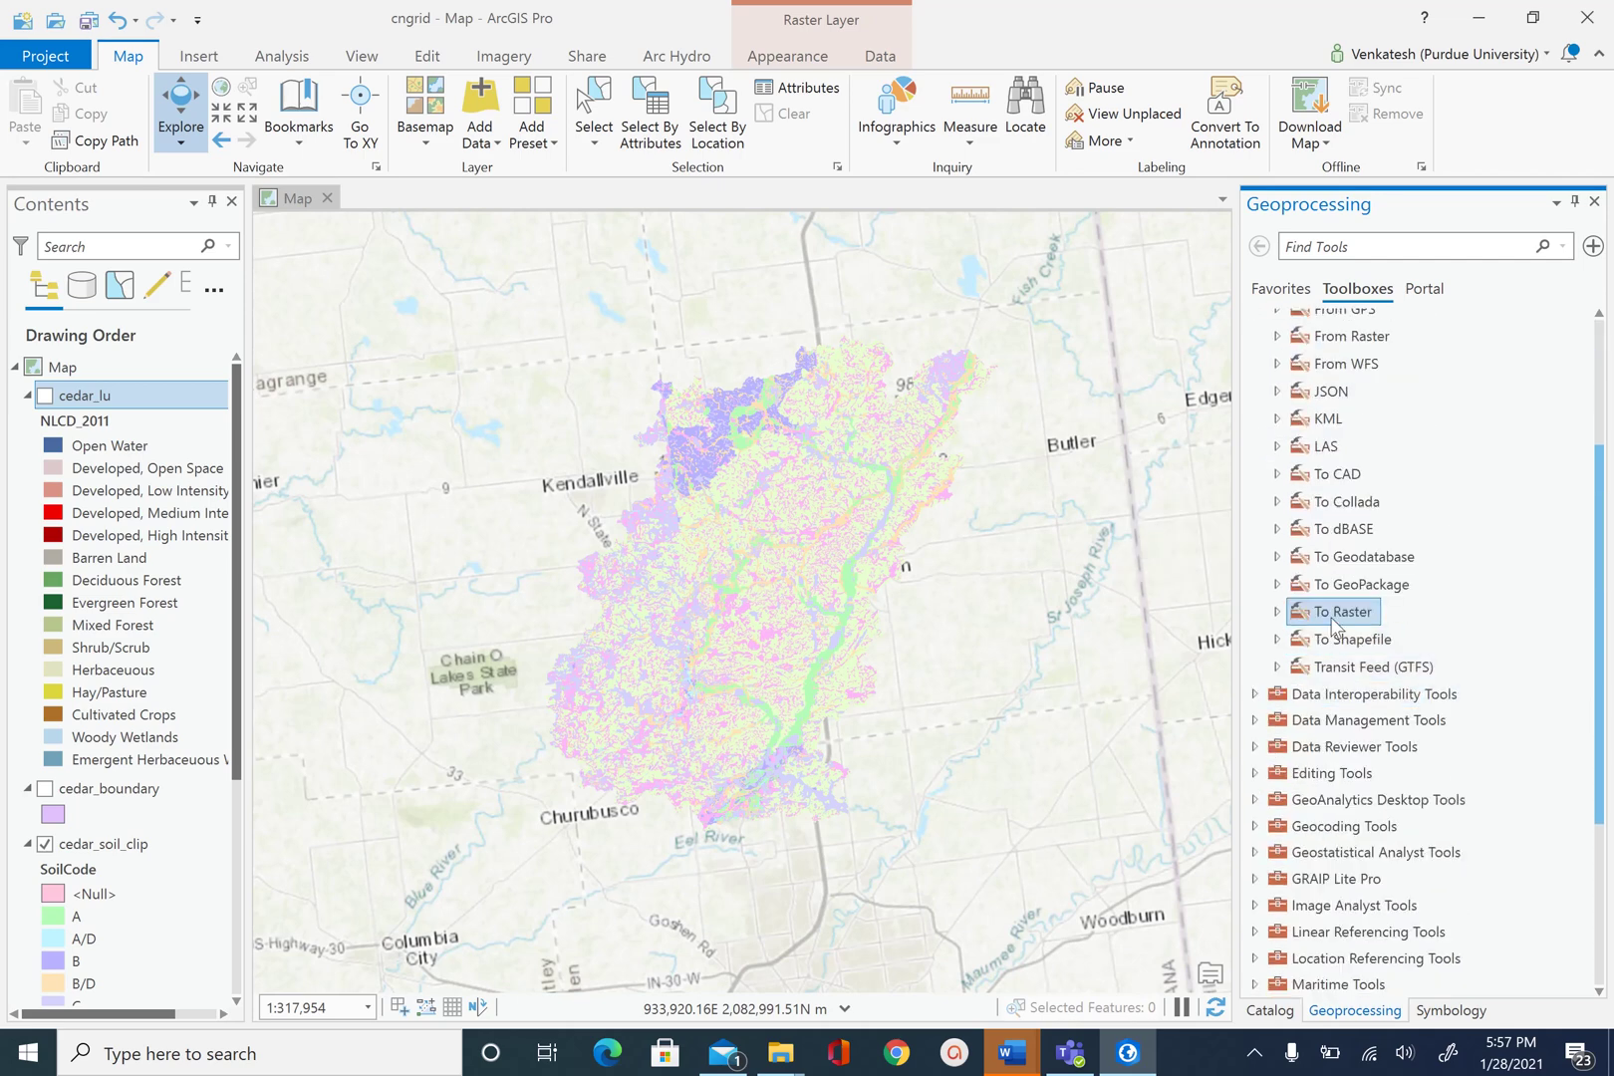
left_click(1278, 612)
Select the cedar_soil_clip soil layer in the Contents pane.
scroll(1476, 554, "down", 2)
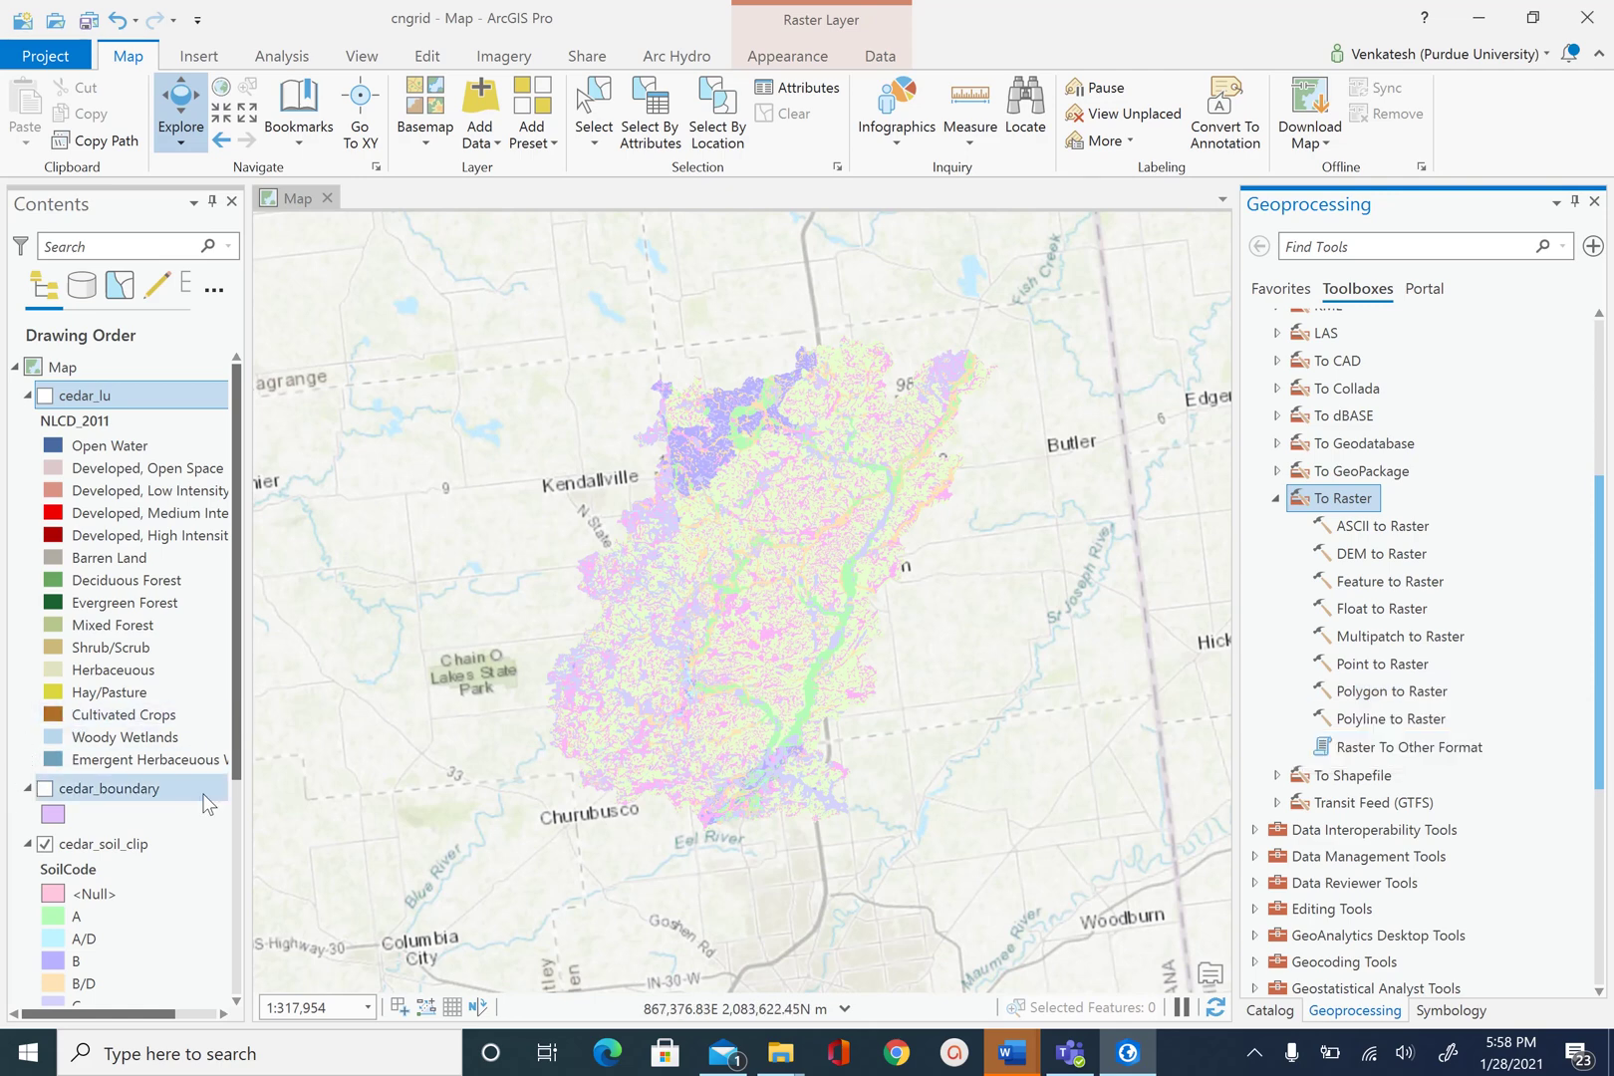
left_click_drag(234, 715, 245, 835)
left_click(105, 659)
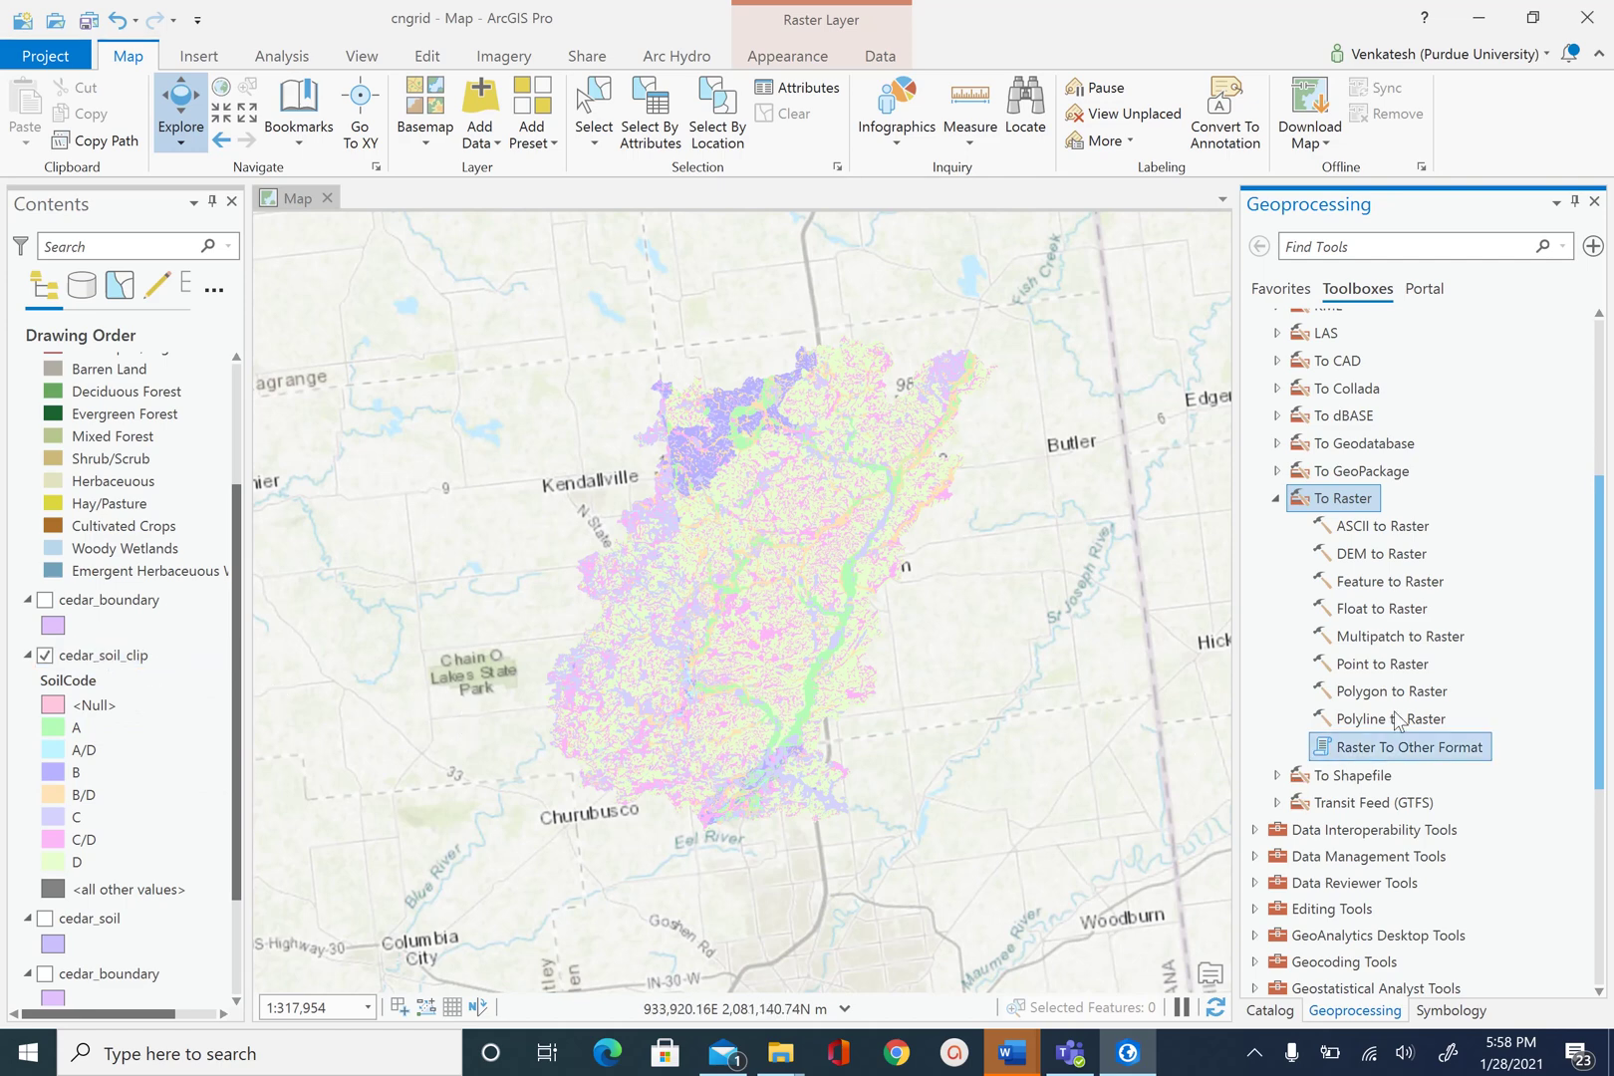
Open Polygon to Raster with cedar_soil_clip as input and SoilNu as the value field.
left_click(1370, 692)
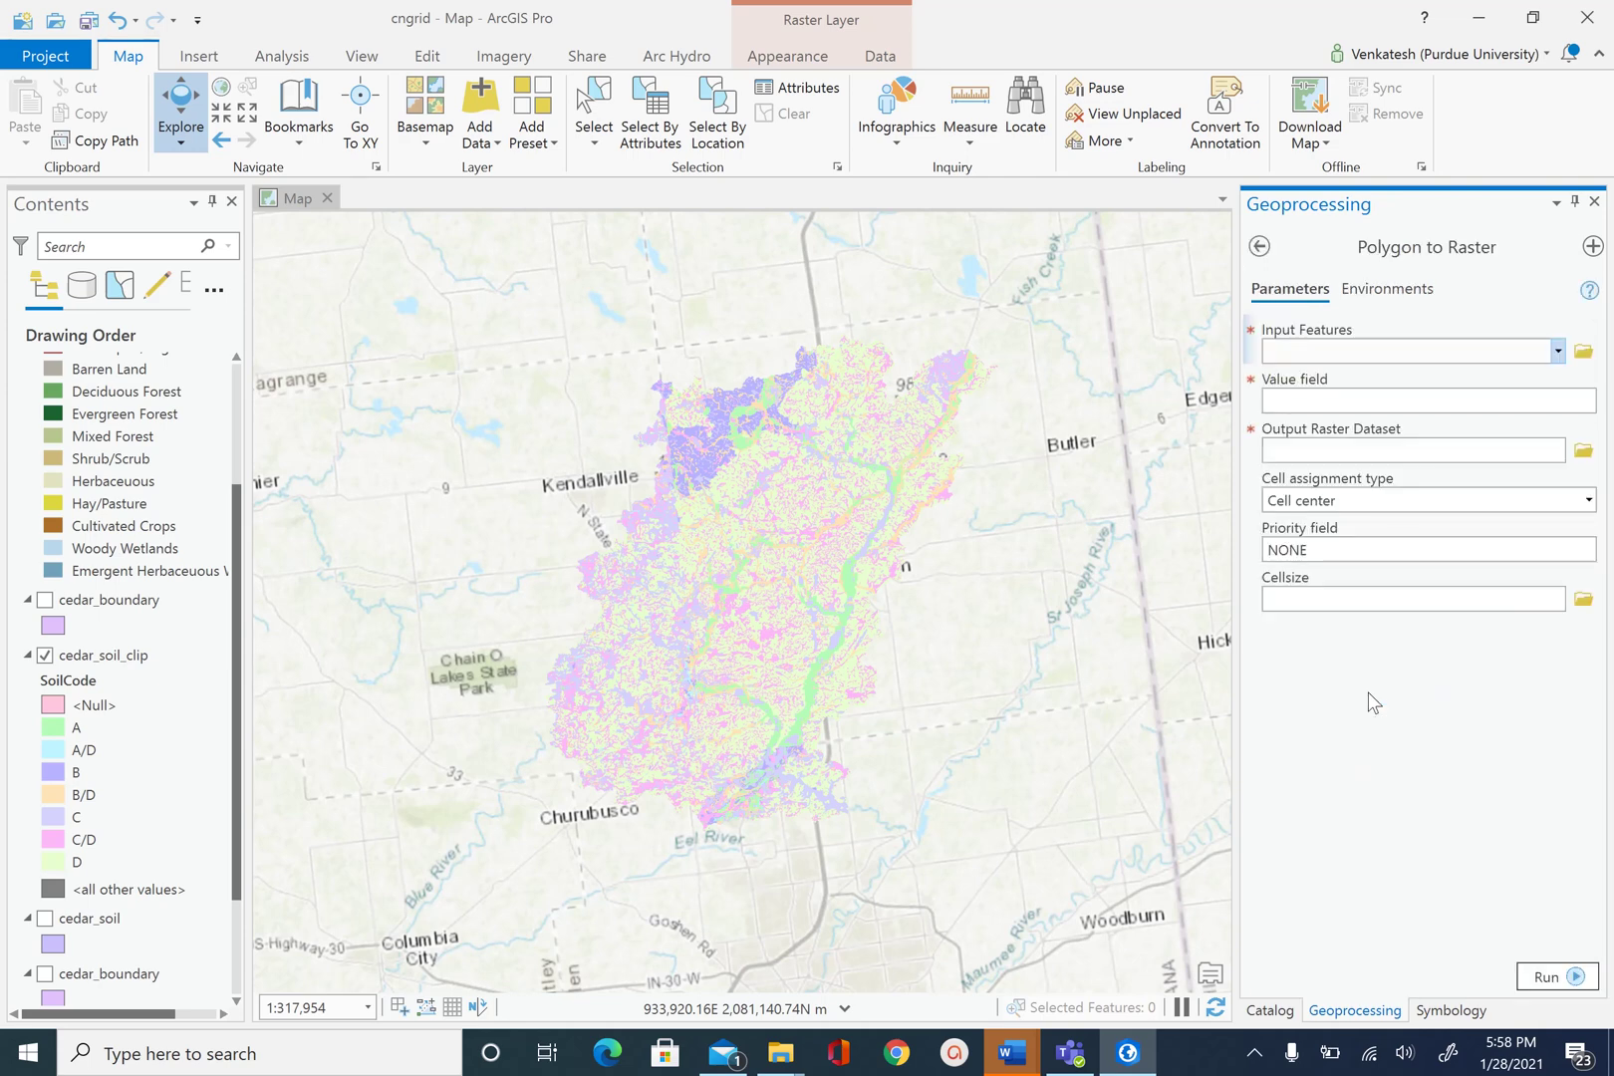
left_click(1559, 350)
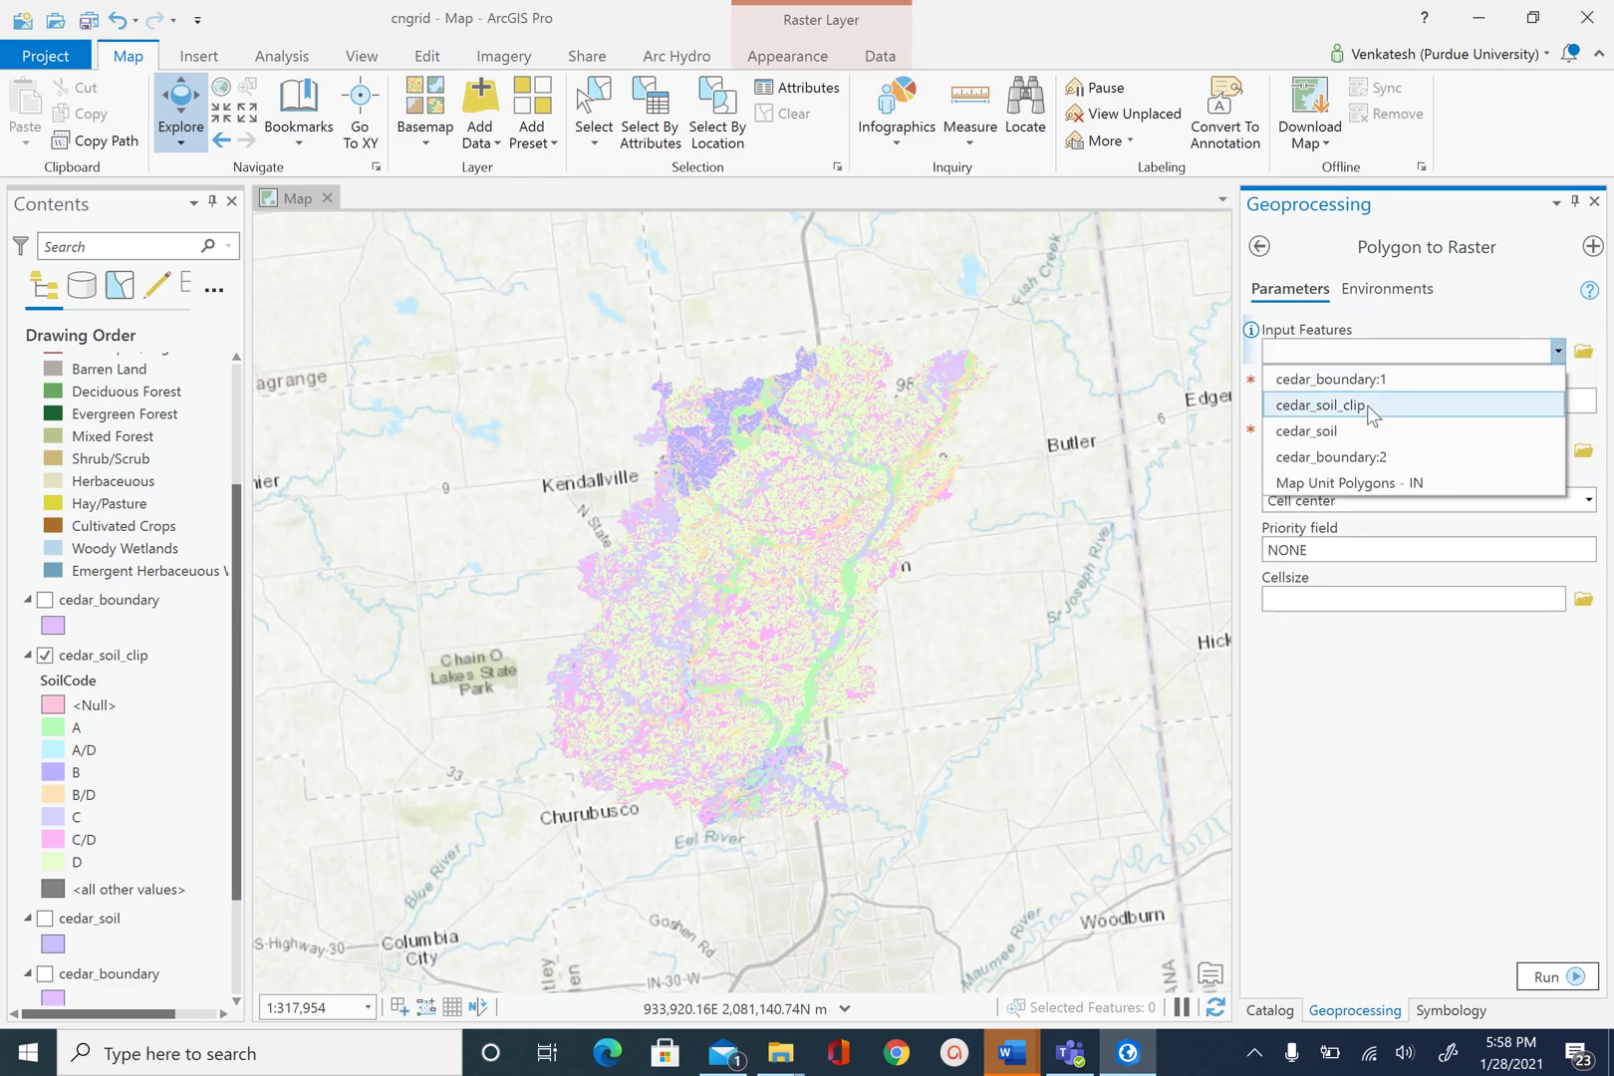
left_click(1371, 408)
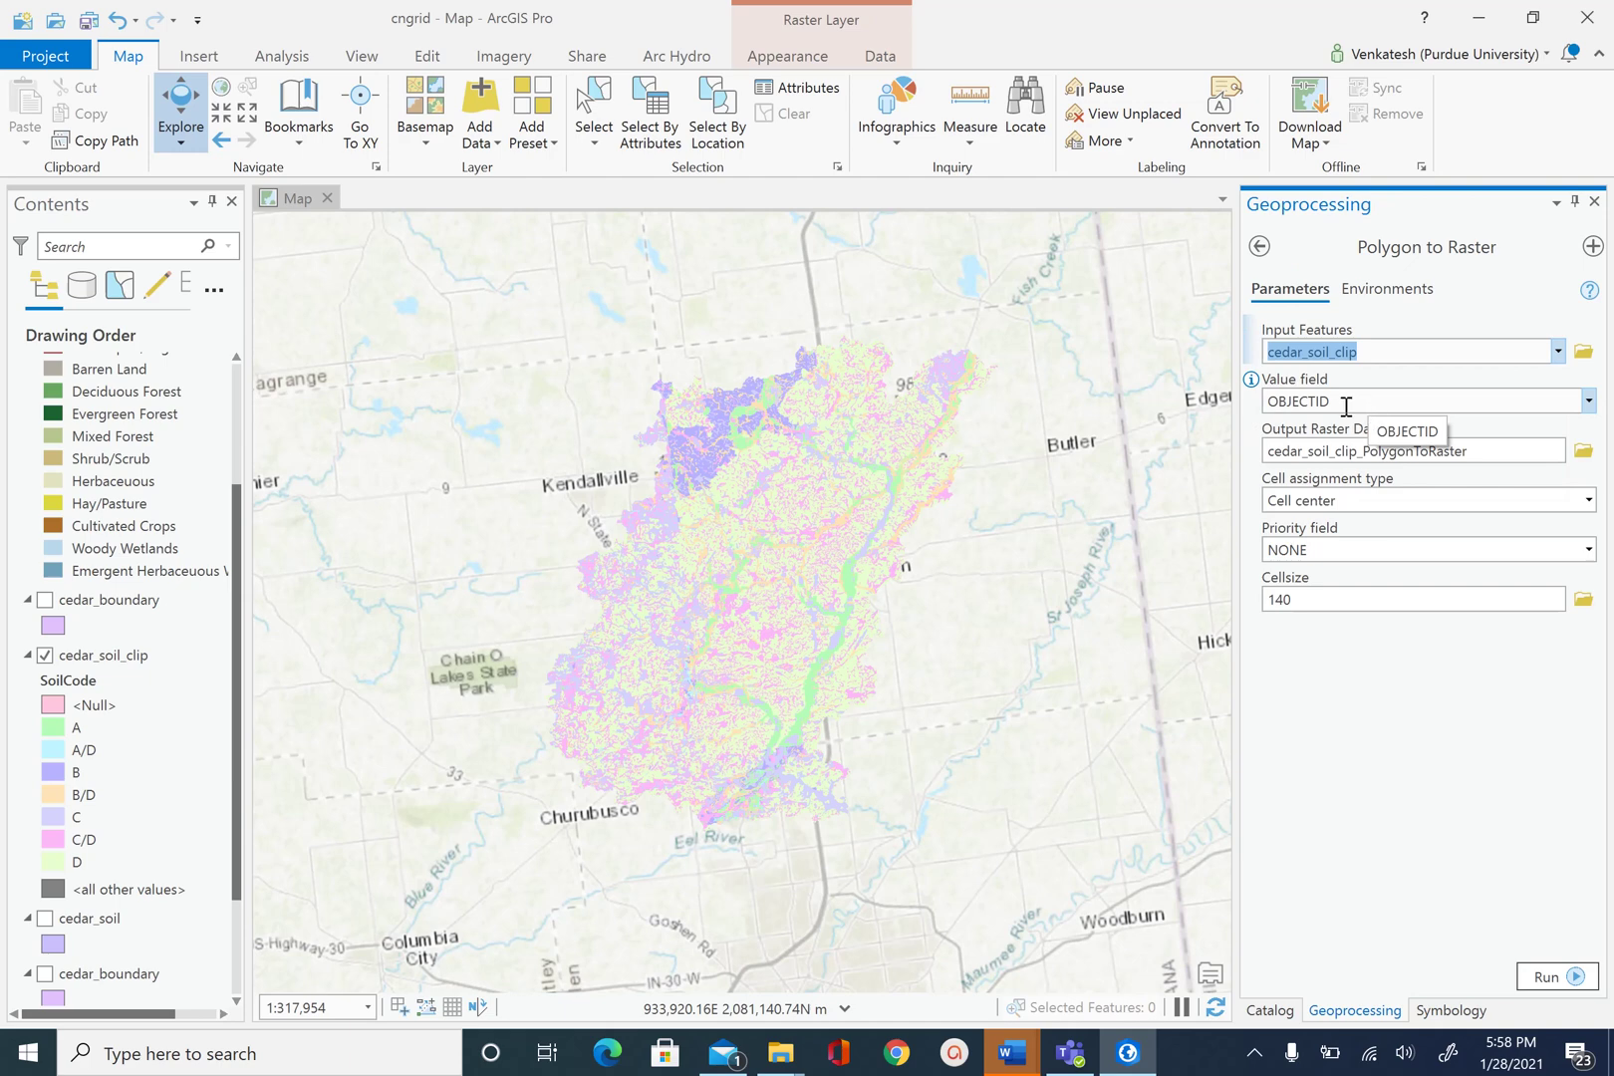
left_click(1589, 402)
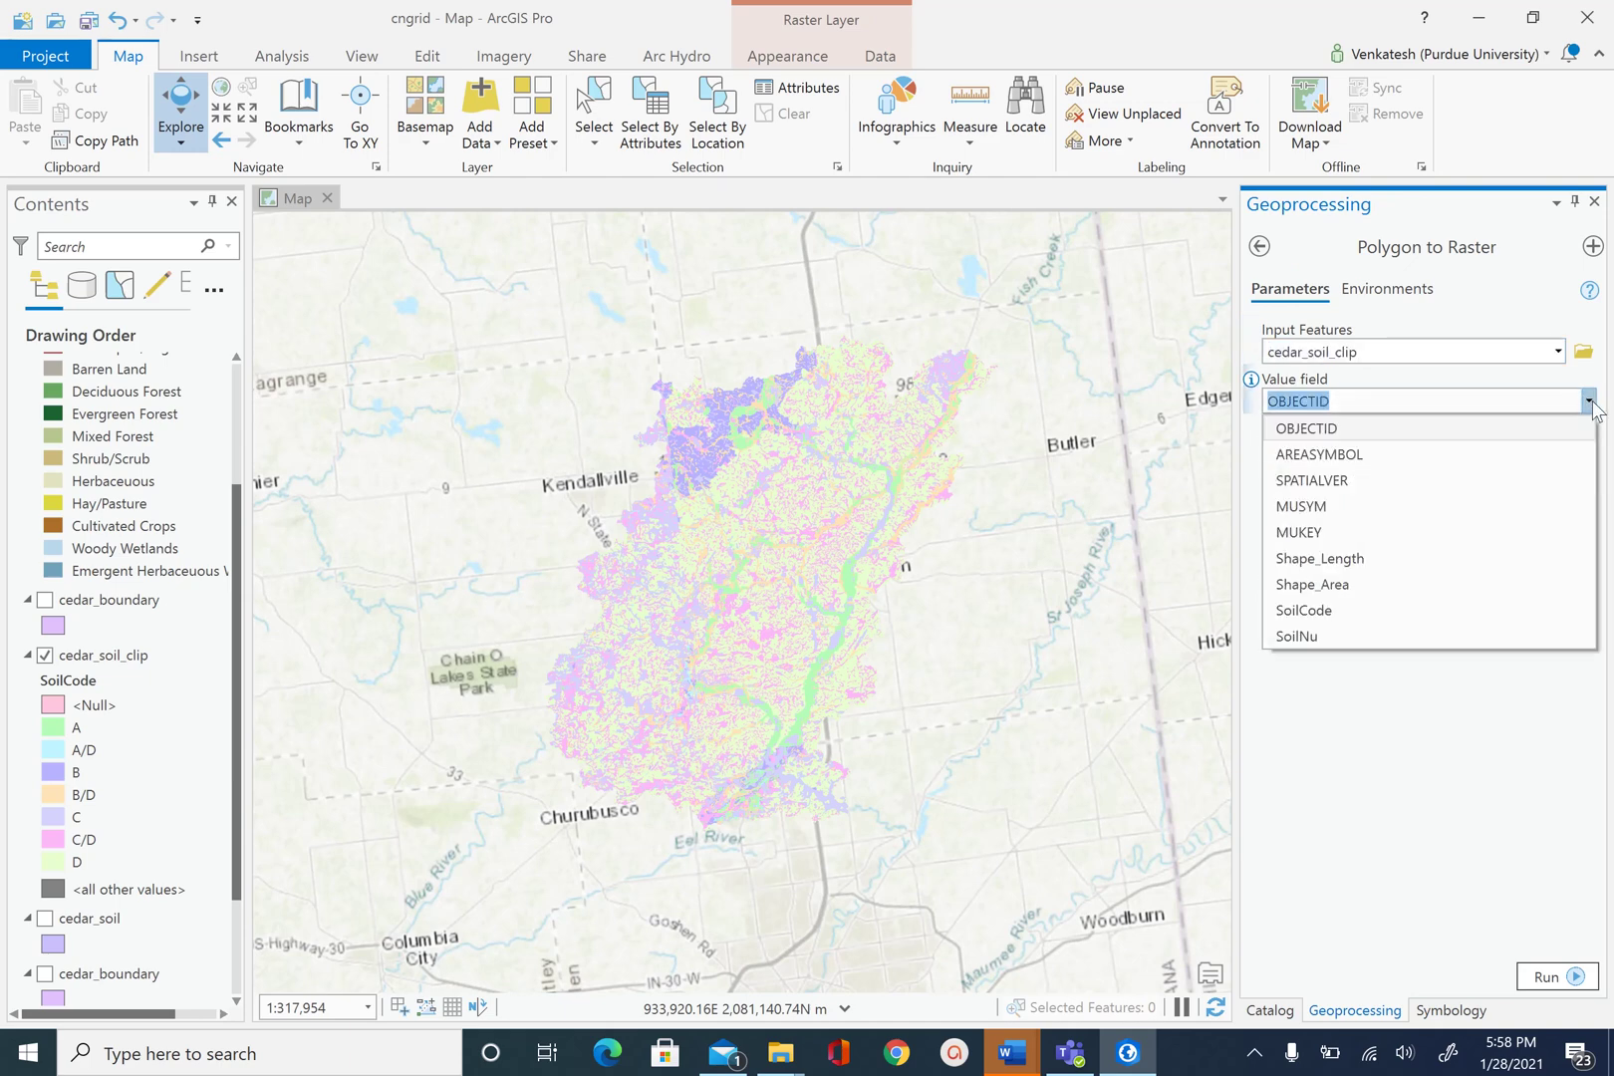
left_click(1318, 639)
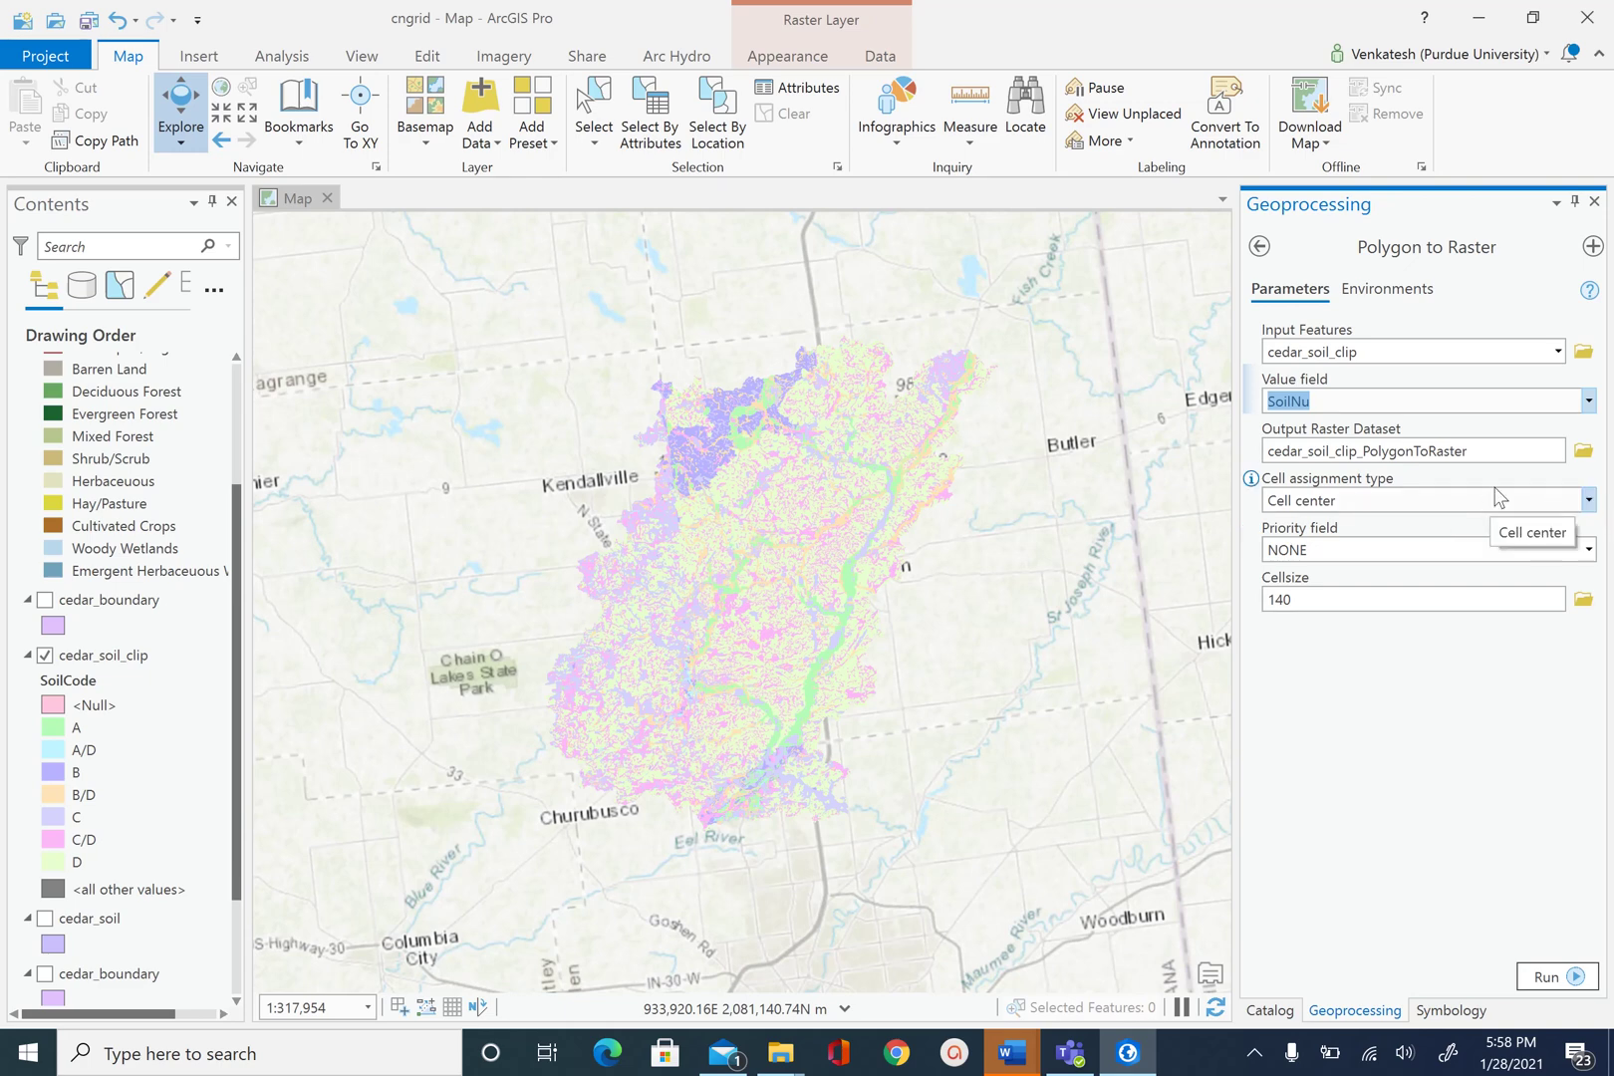
Name the output raster 'soil' and change the cell size from 140 to 30.
left_click(1501, 452)
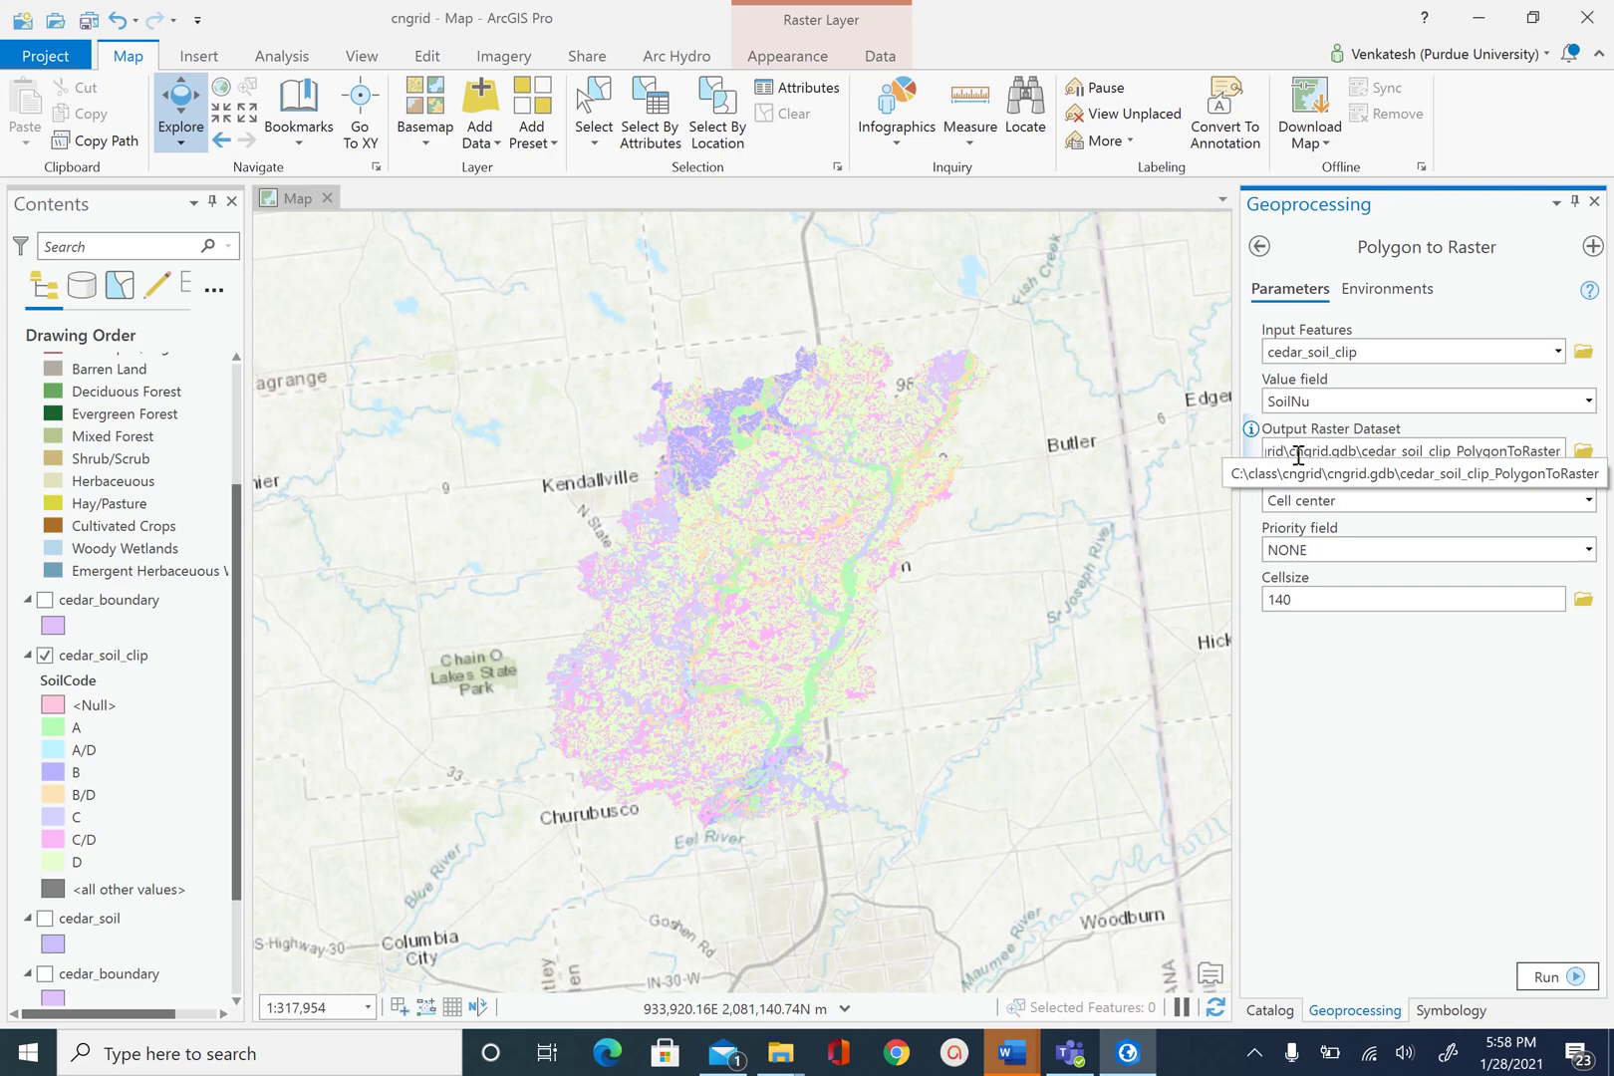
left_click(1583, 452)
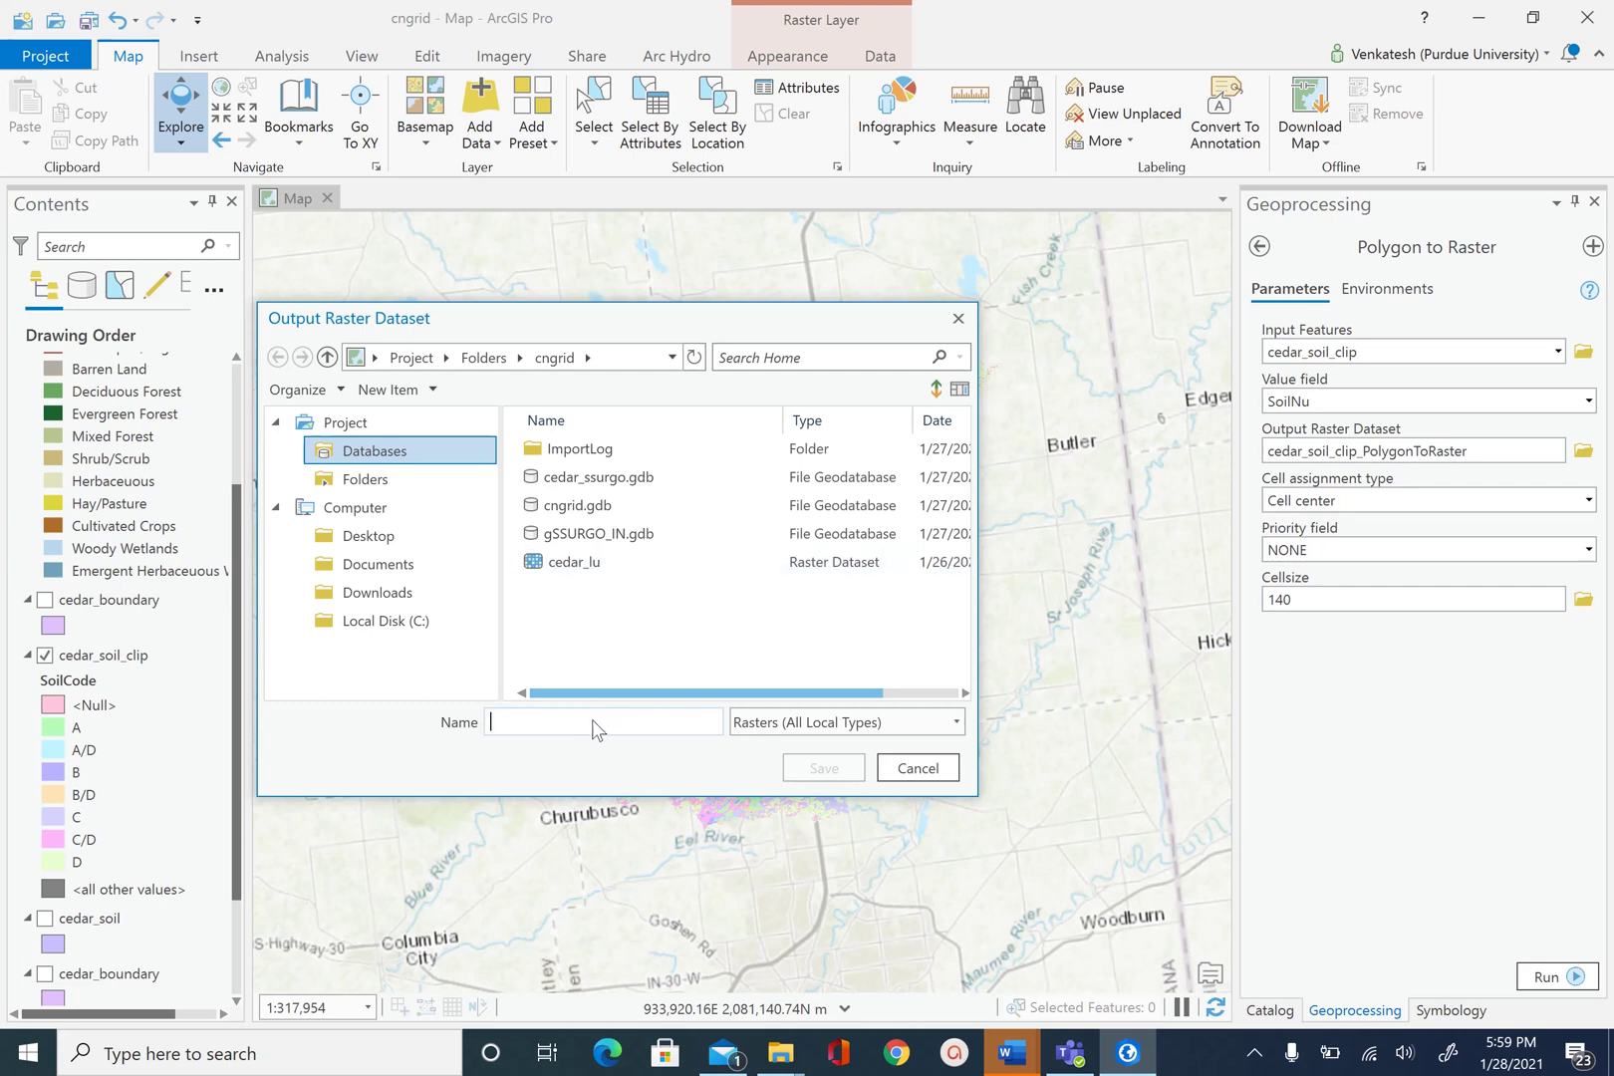
type("soil")
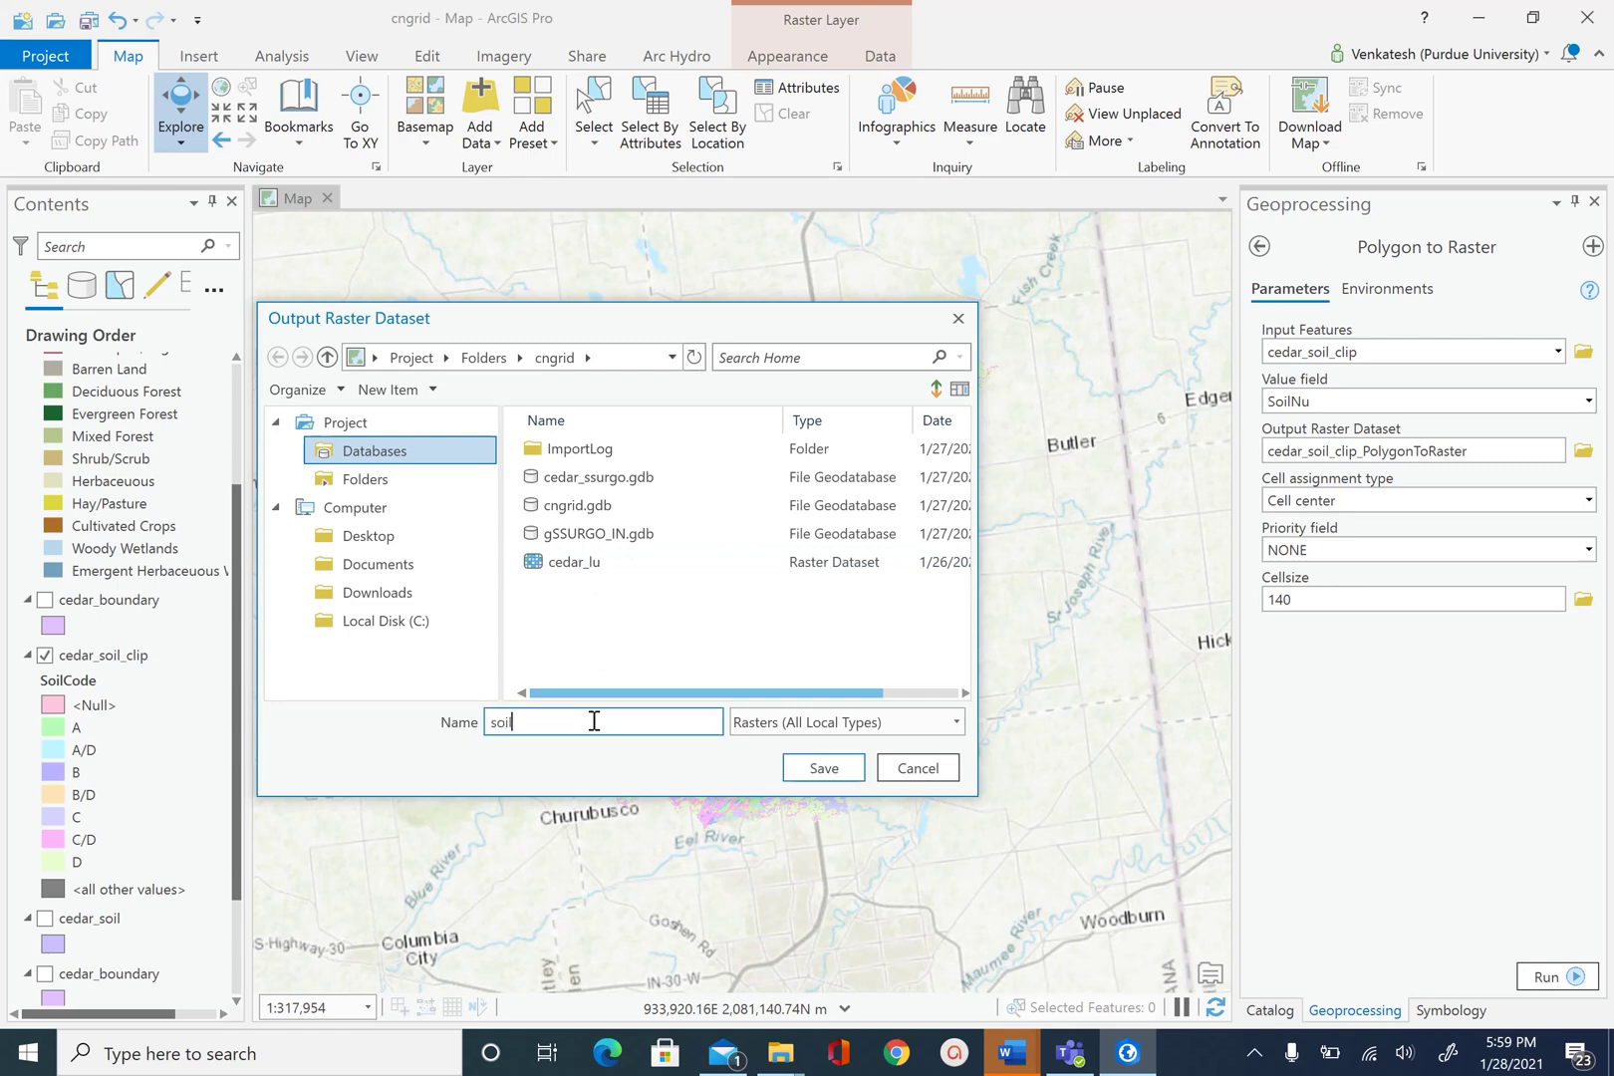
left_click(850, 777)
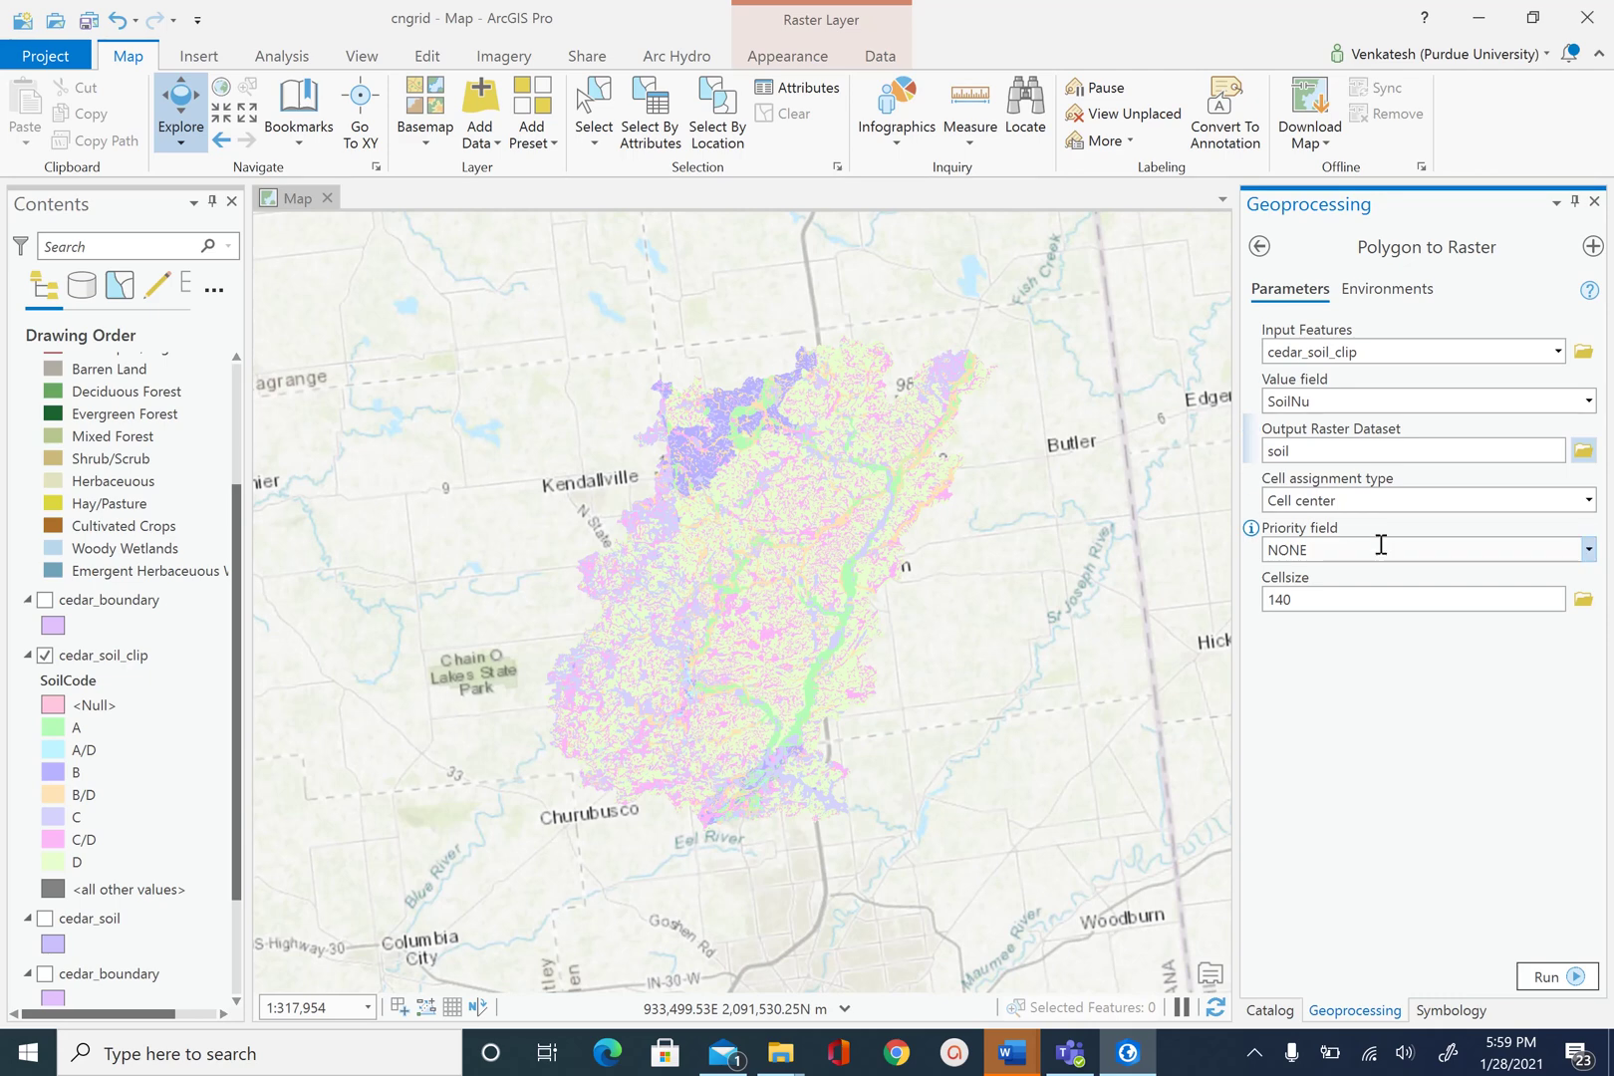
double_click(1347, 602)
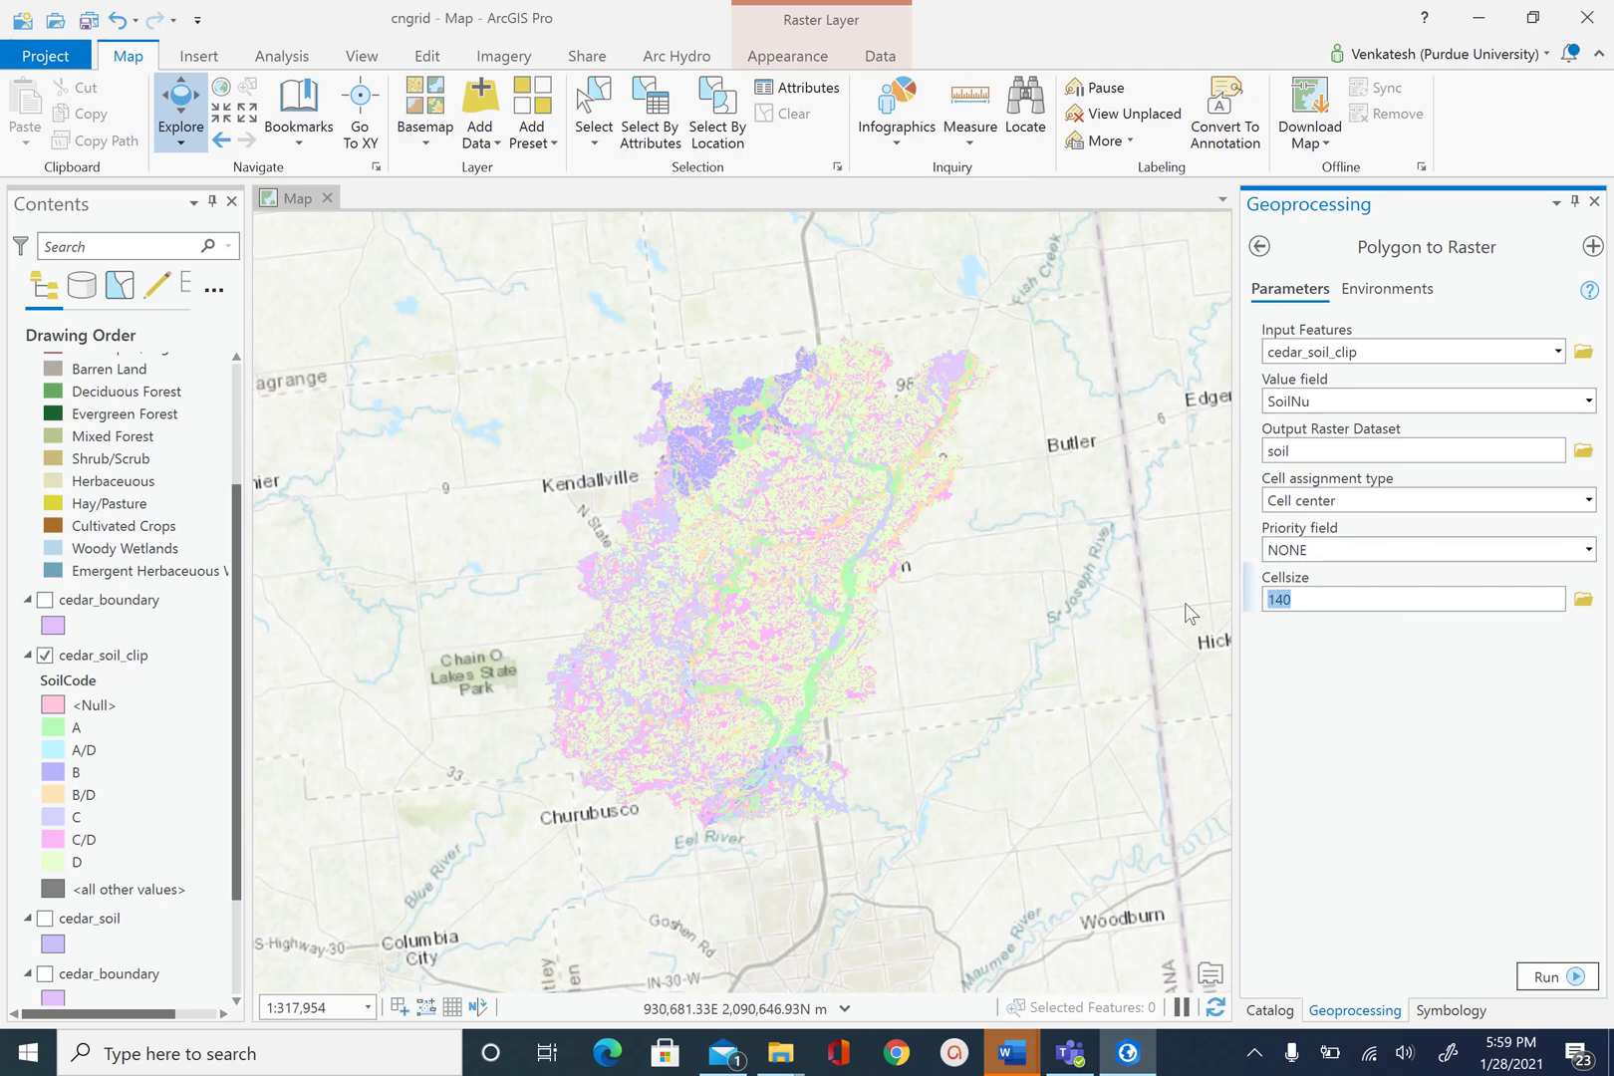
type("30")
Set cedar_lu as the Snap Raster environment and run Polygon to Raster.
left_click(1385, 296)
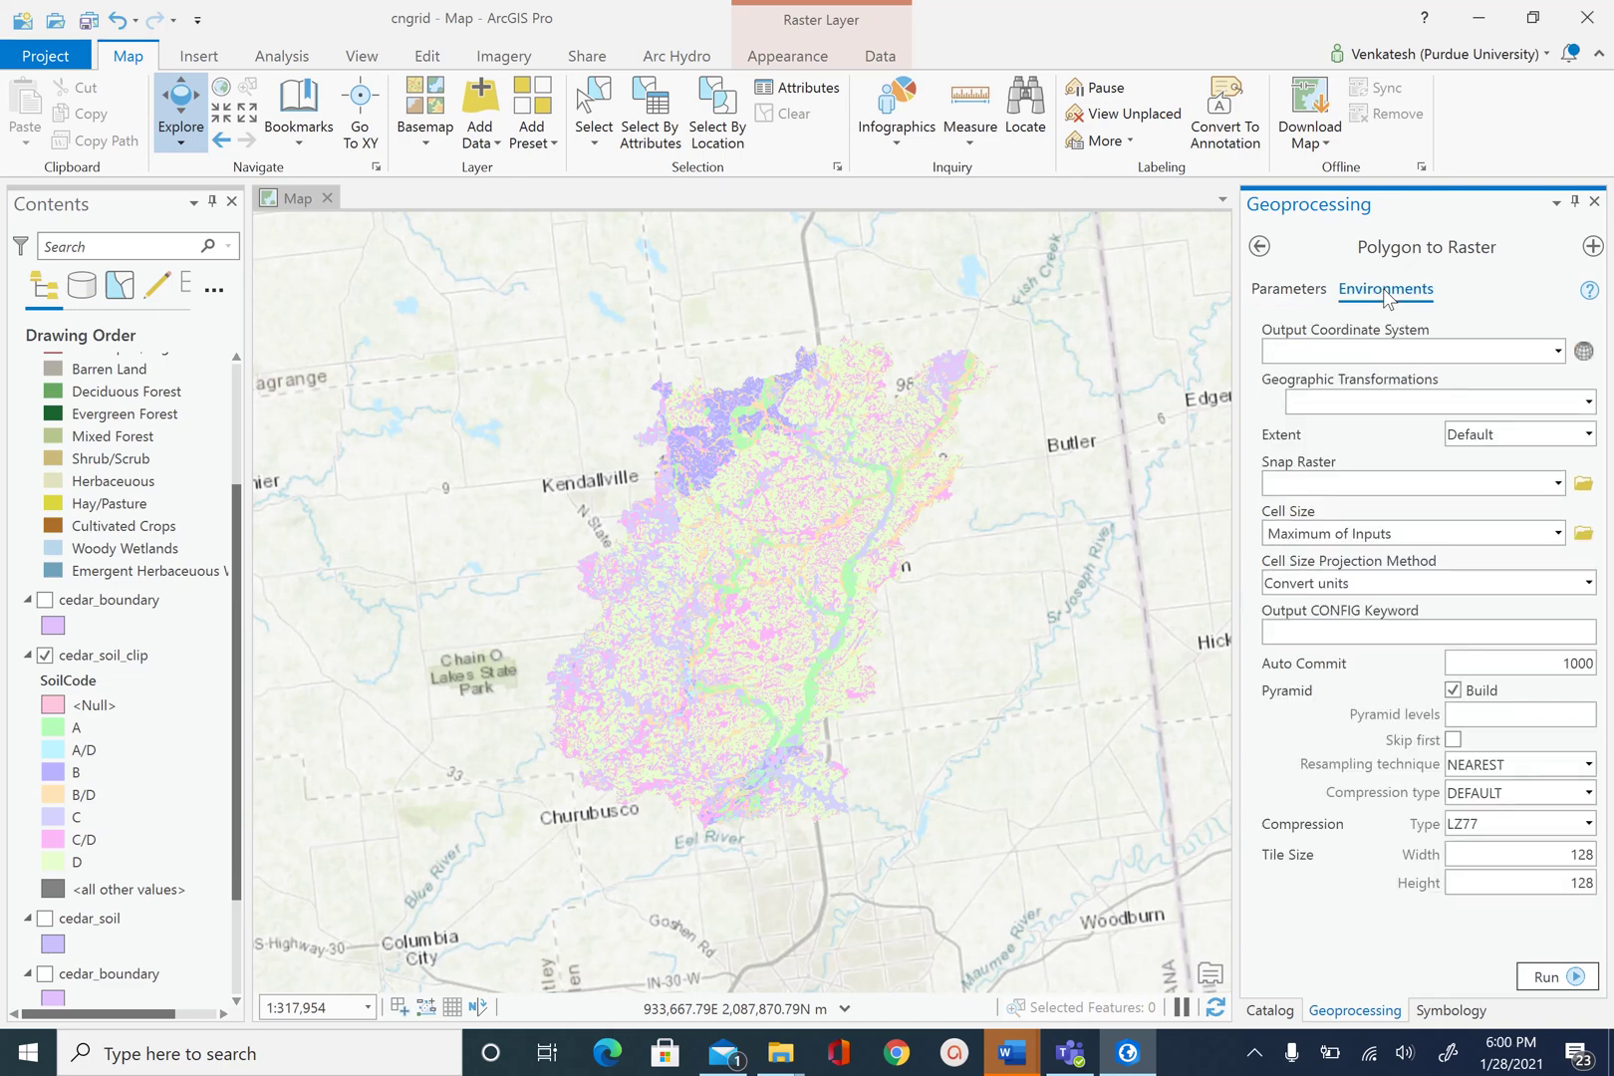
left_click(1558, 483)
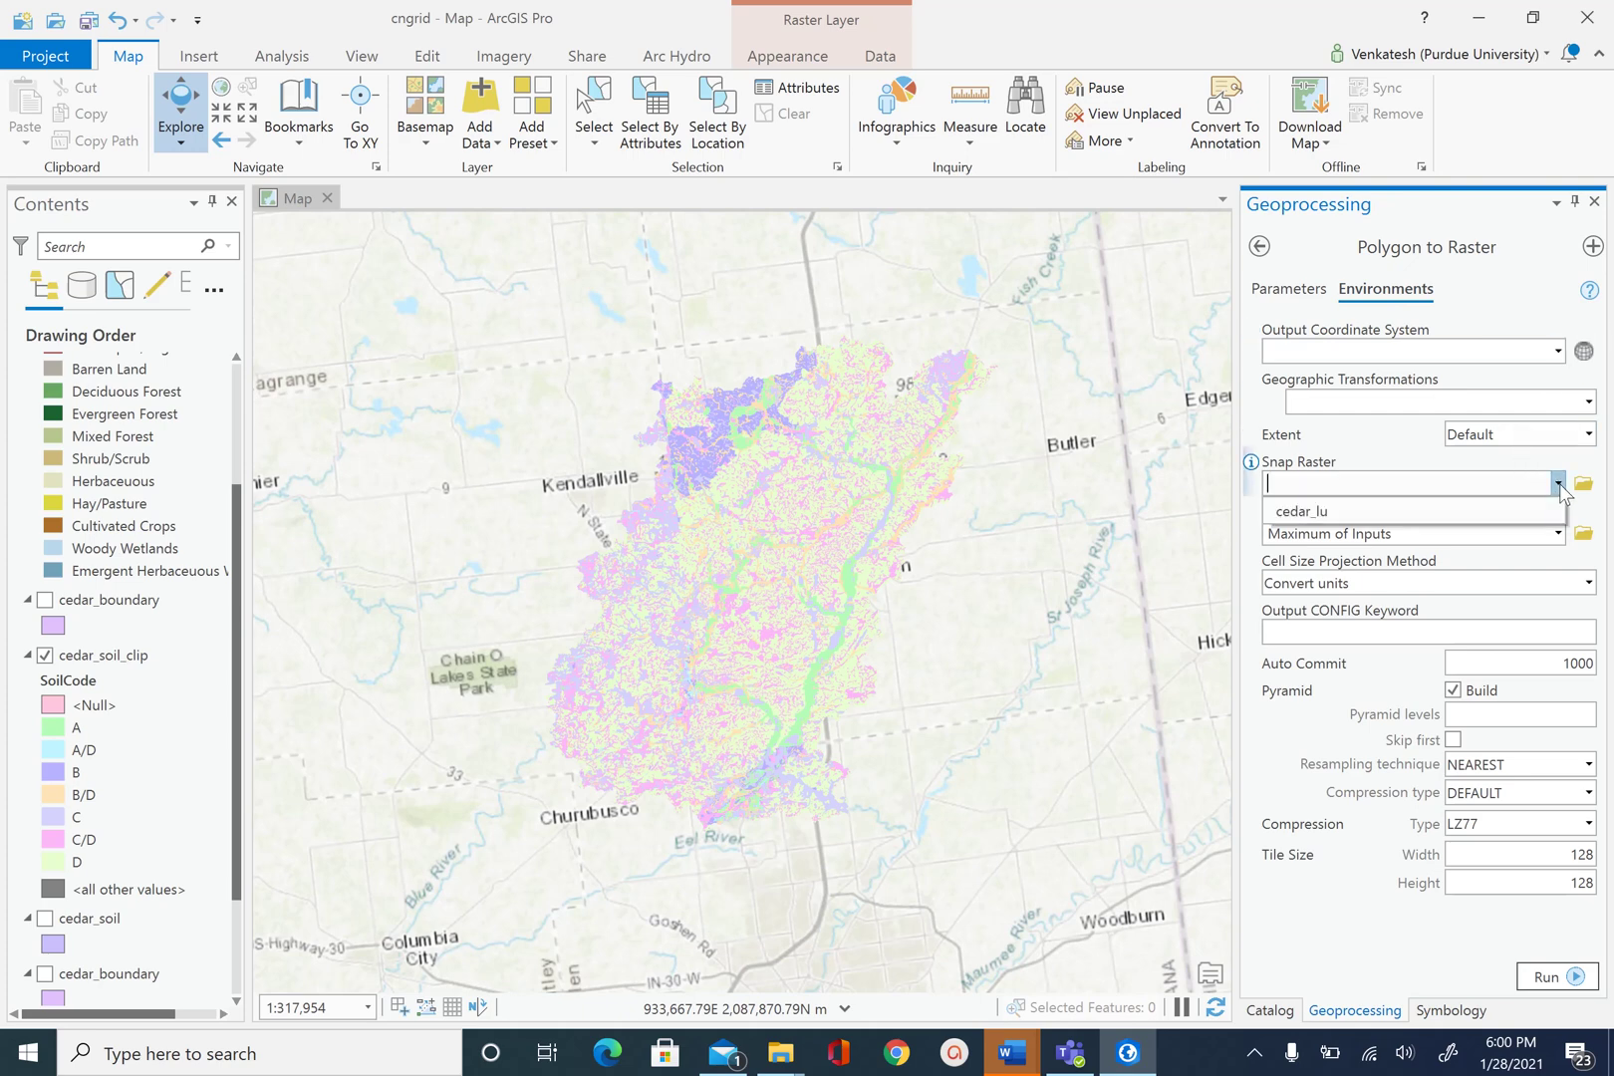
left_click(1322, 513)
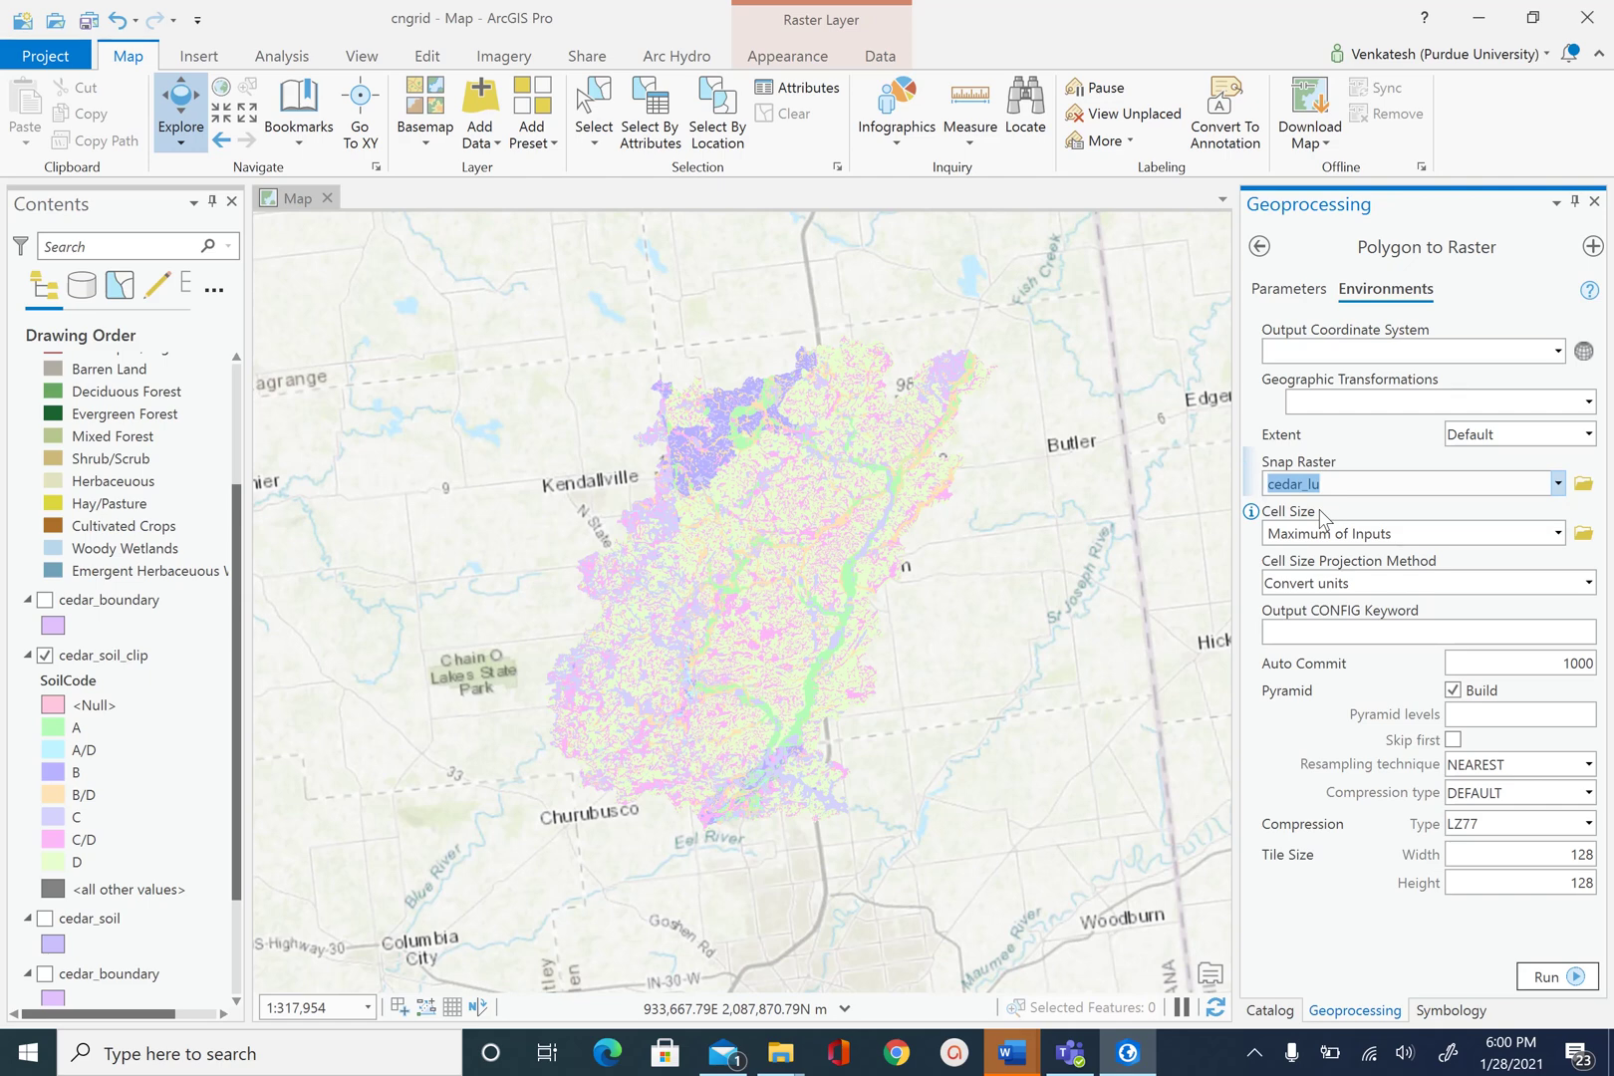
left_click(1547, 979)
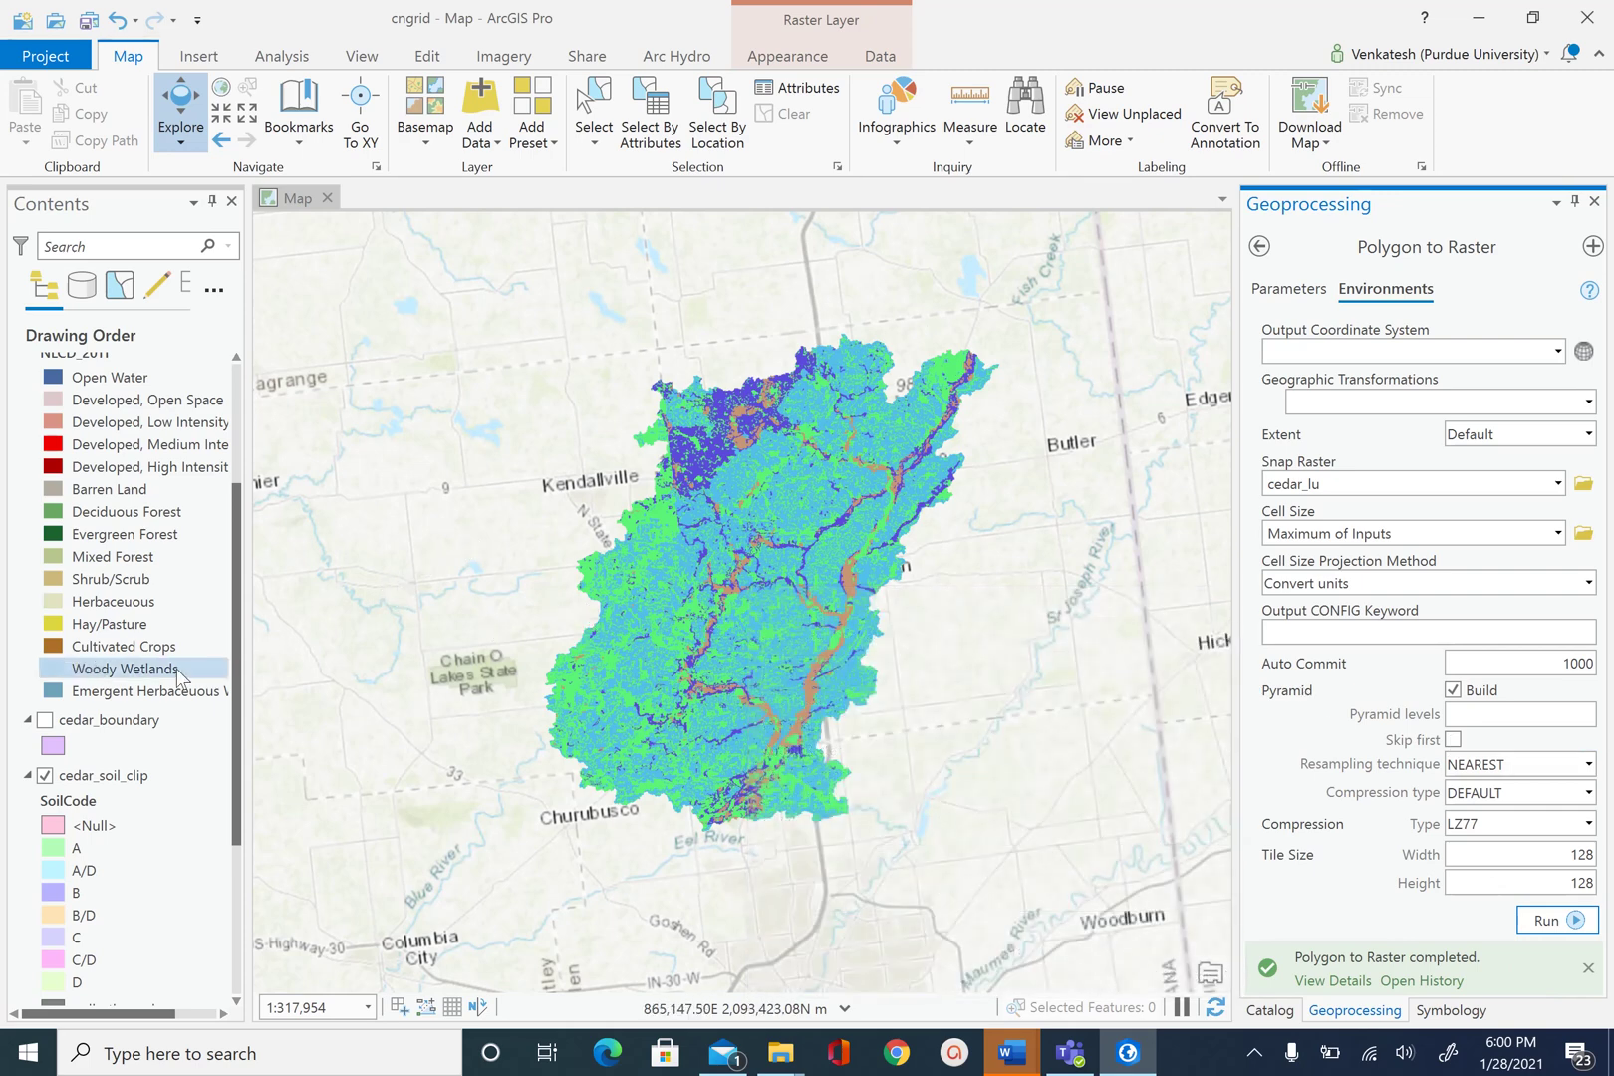
Check the new soil raster (values 1–4) and save the project.
left_click_drag(237, 661, 229, 488)
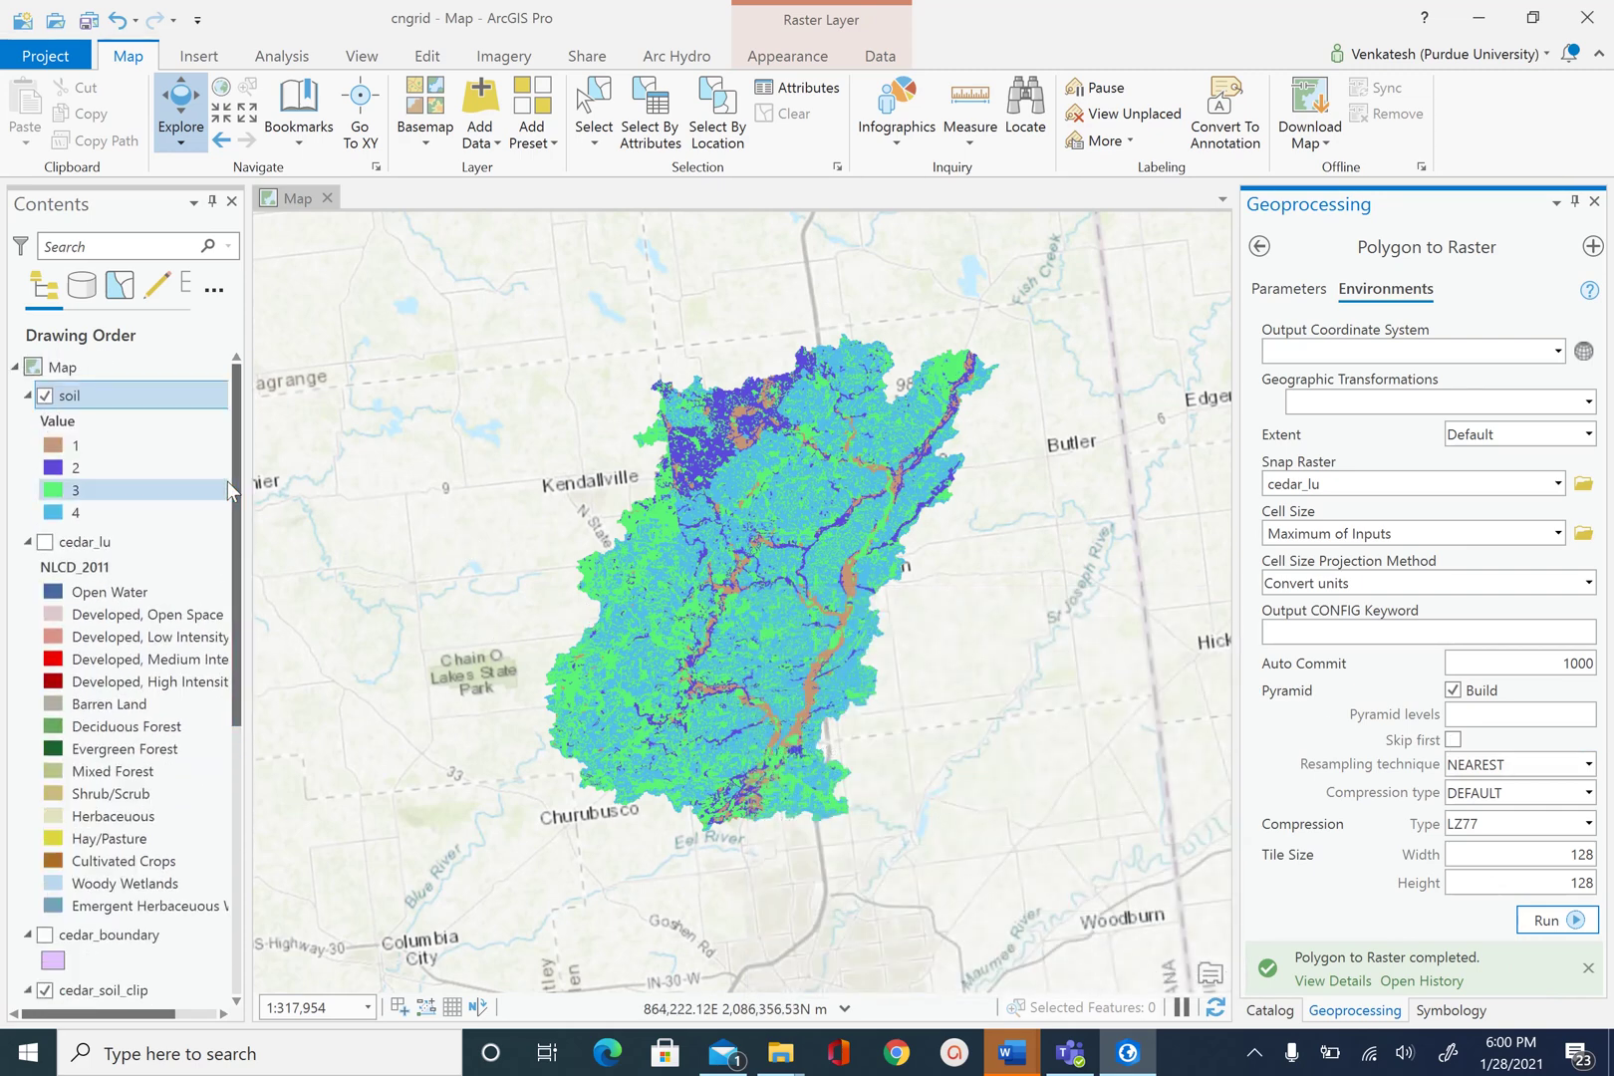
scroll(639, 522, "up", 4)
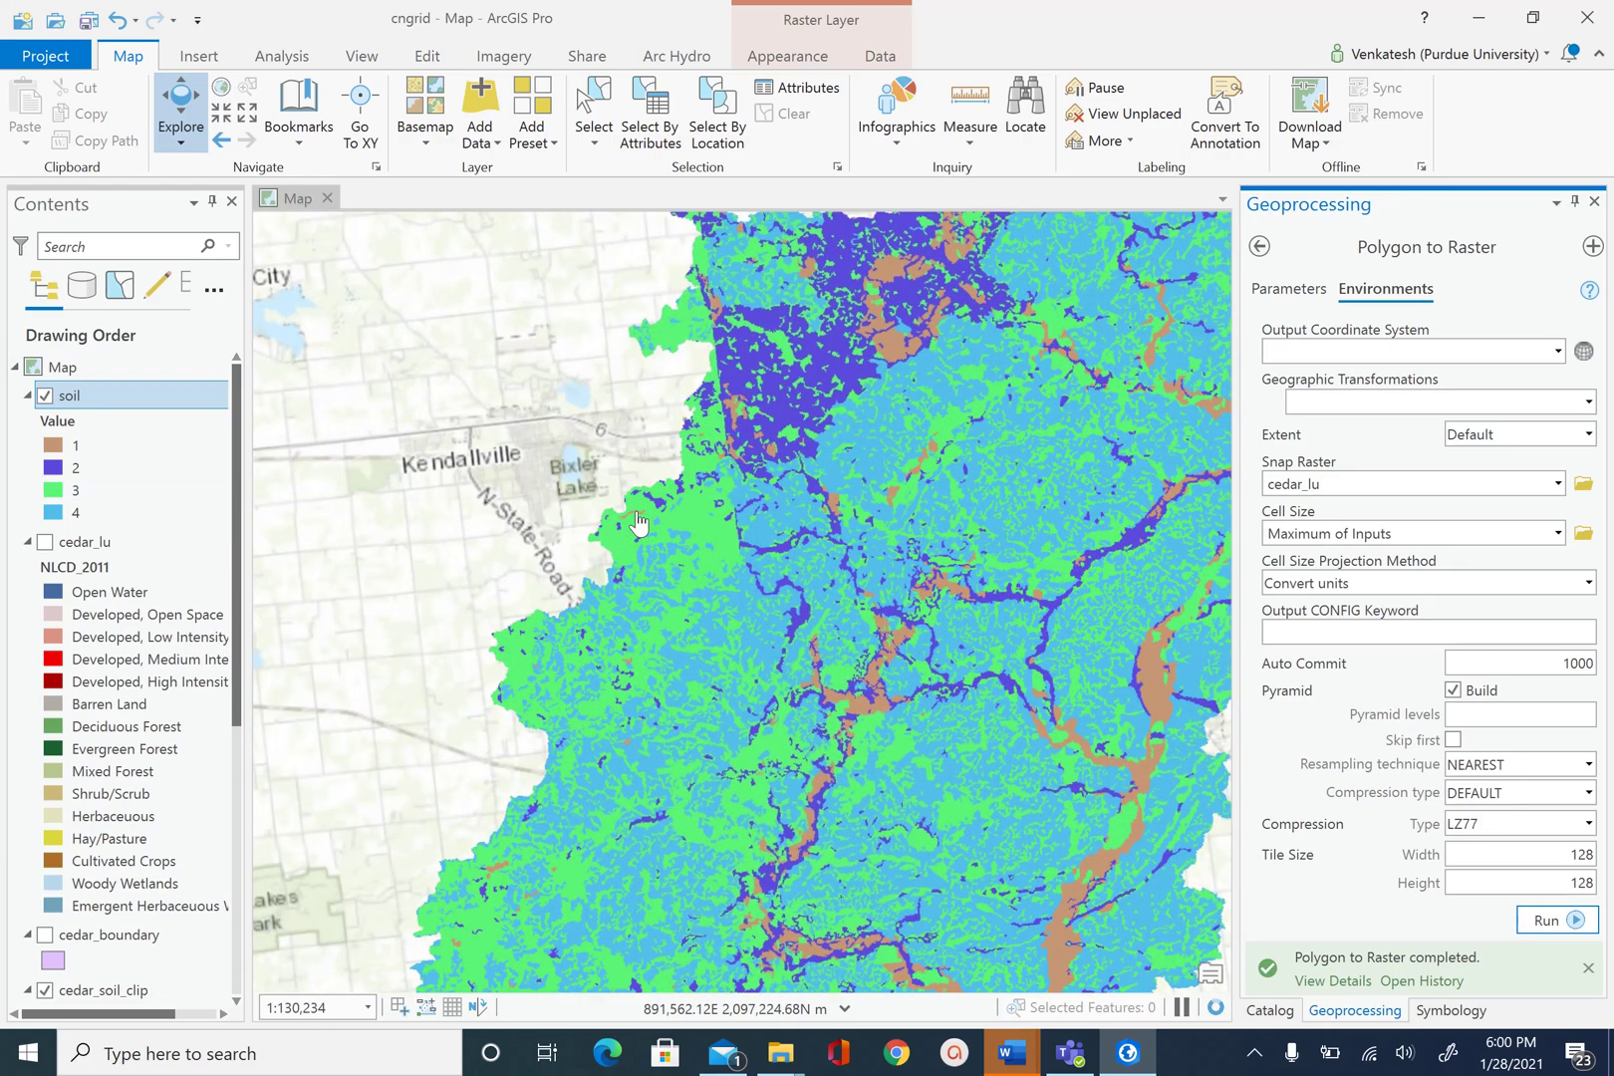
scroll(639, 522, "down", 4)
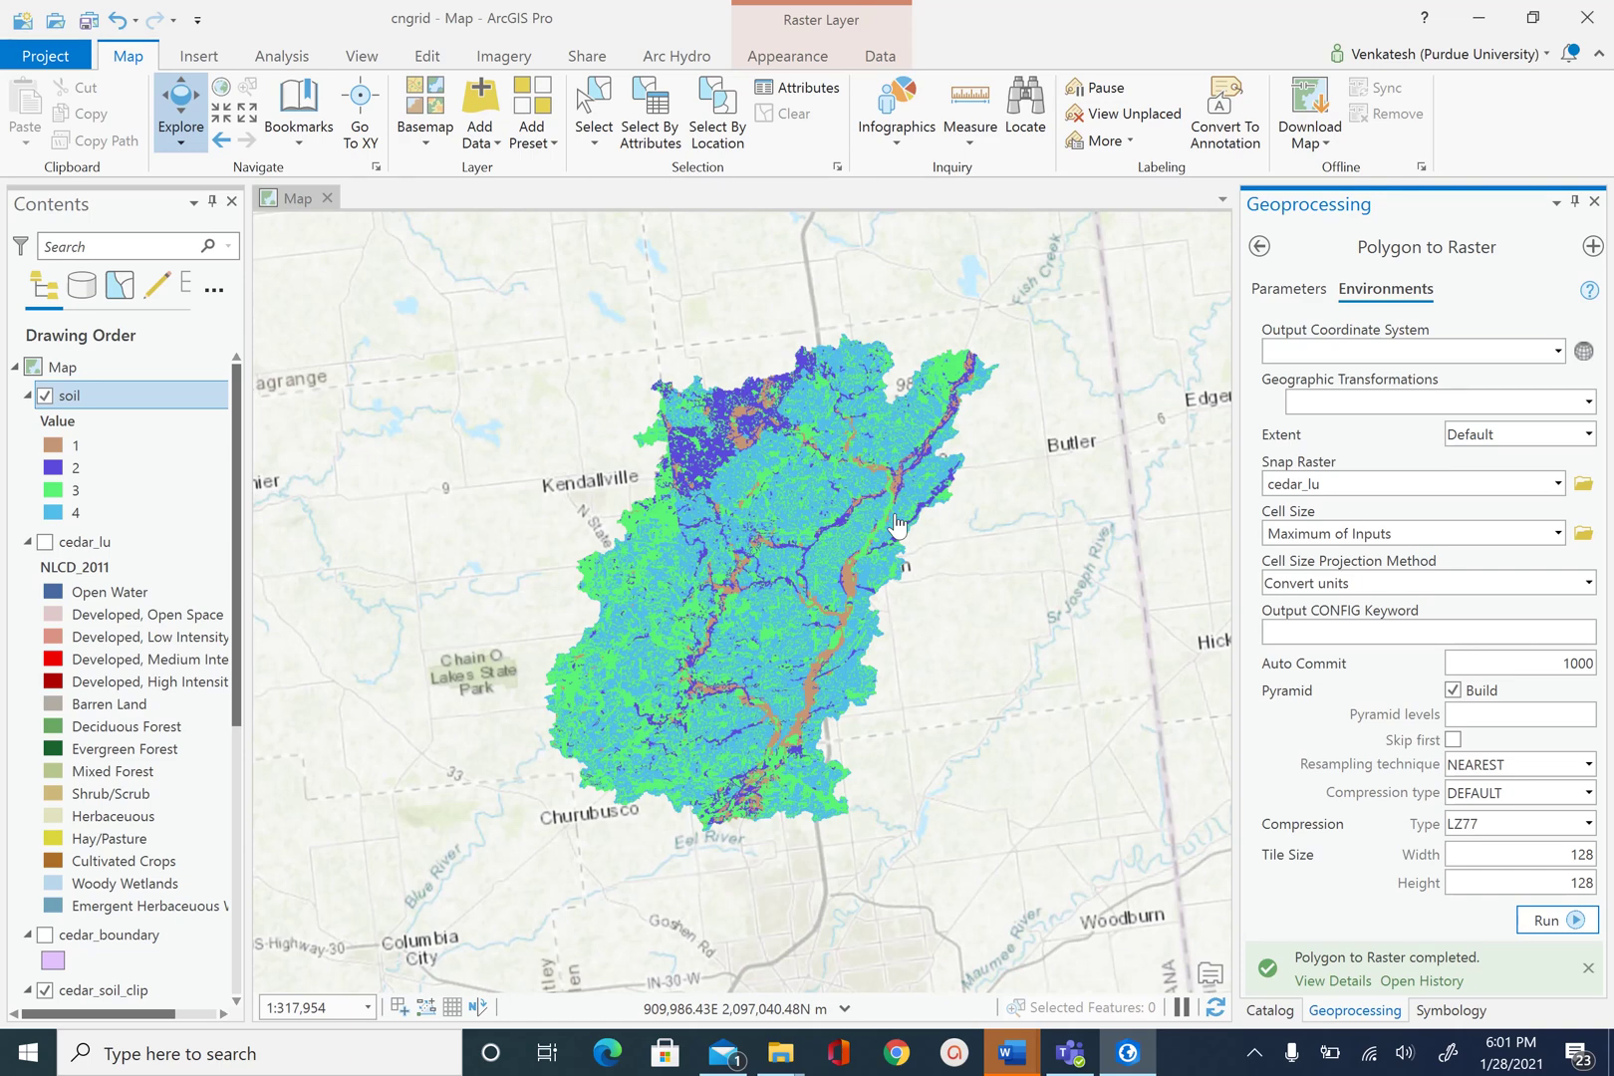
left_click(87, 20)
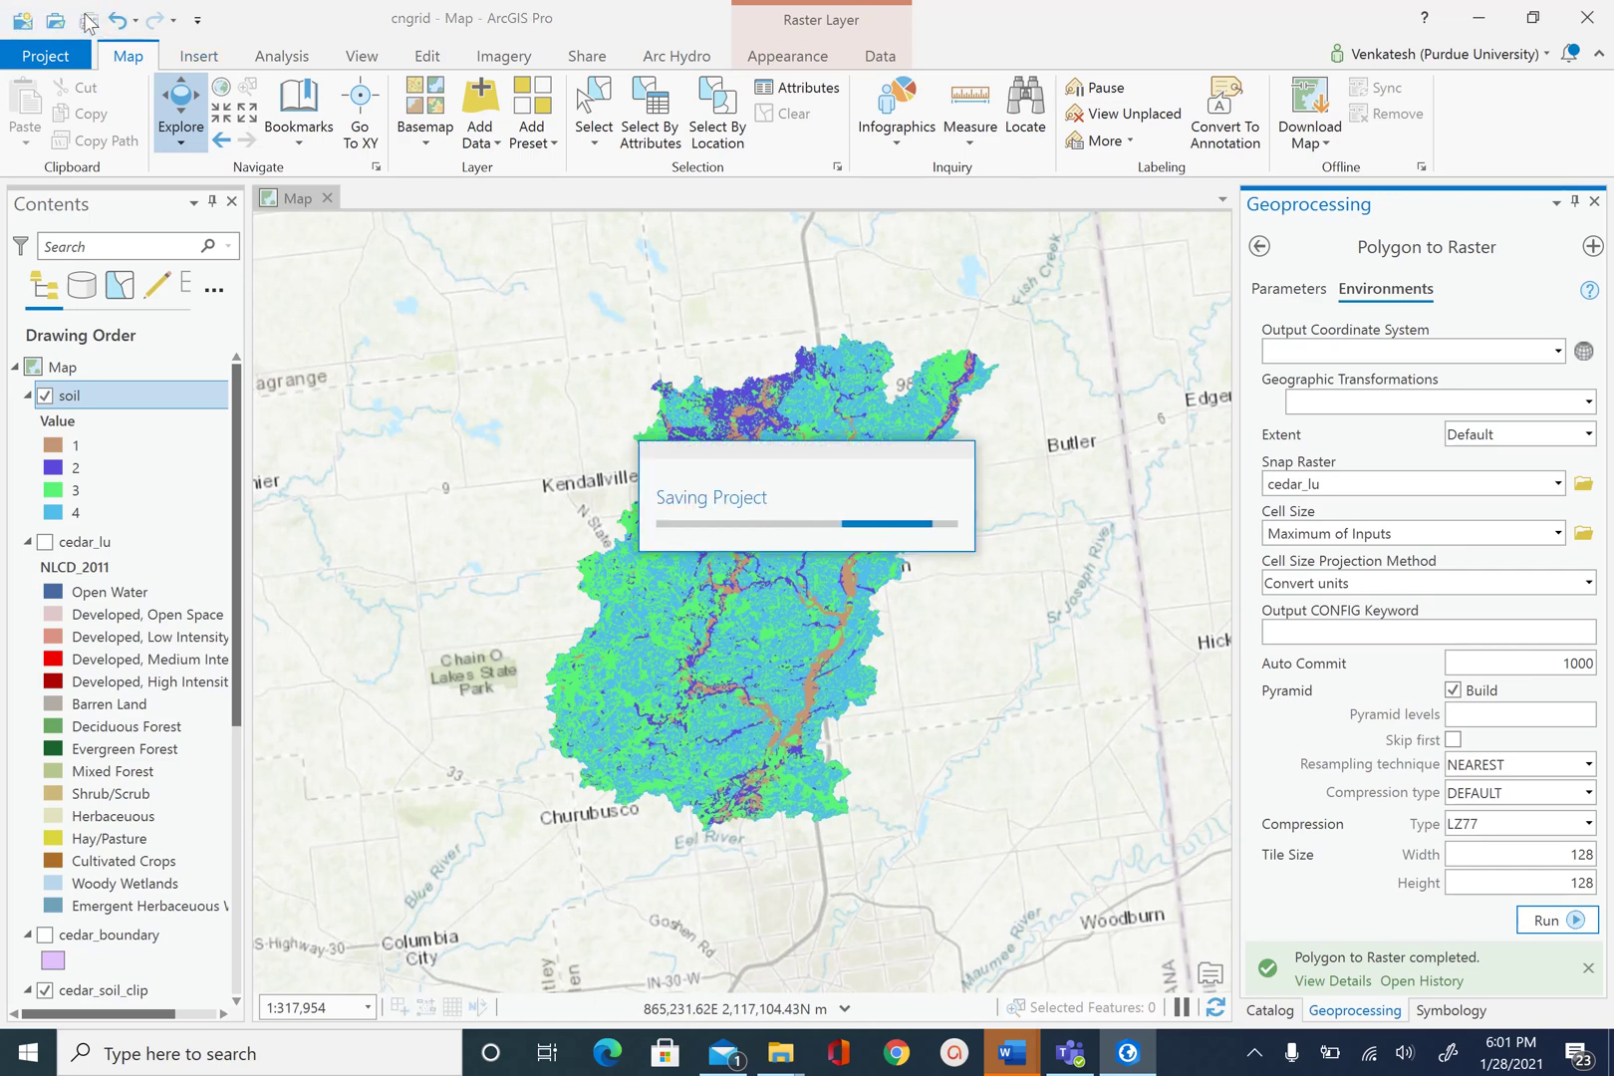